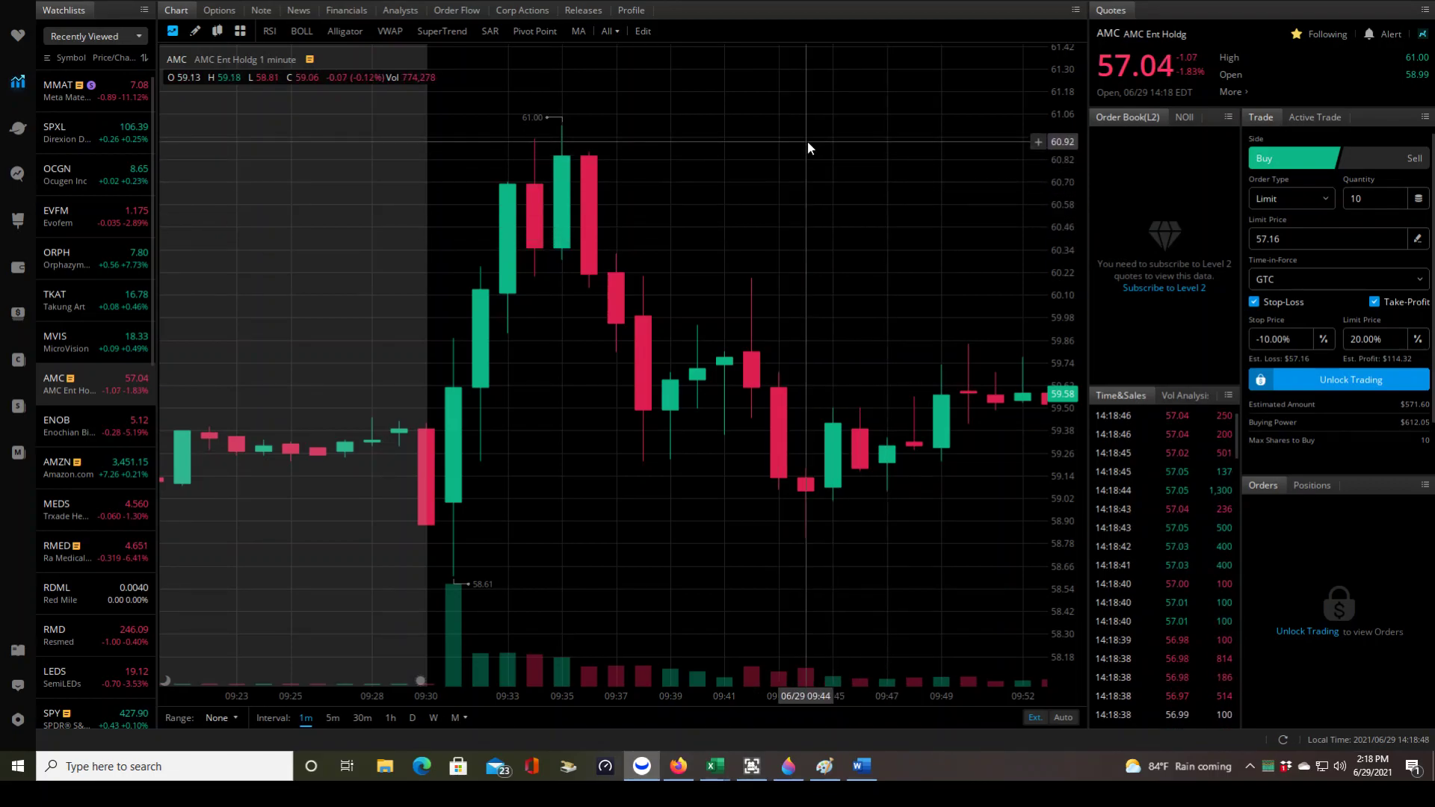
Look through the General settings, then return to the AMC 1-minute chart.
left_click(17, 719)
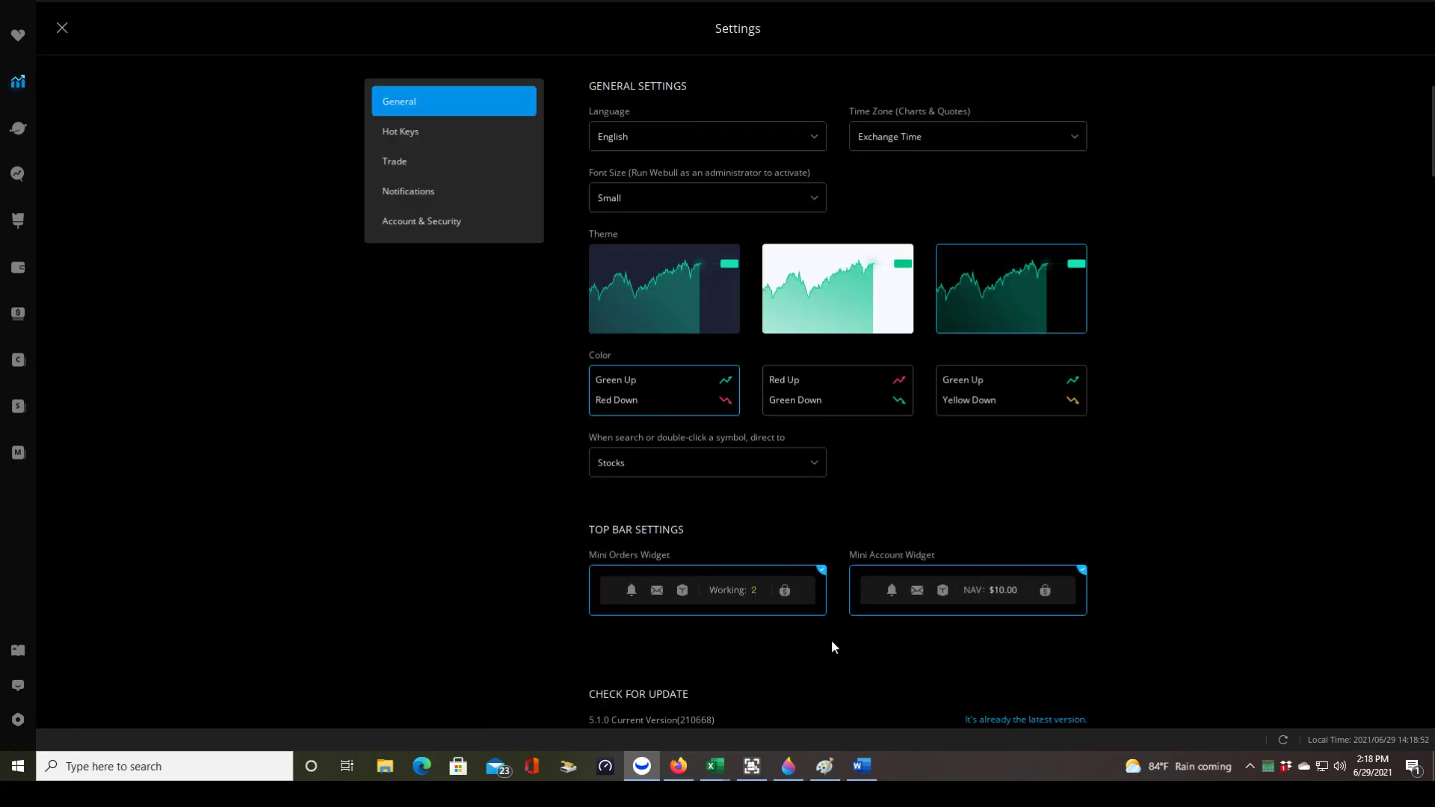
scroll(755, 657, "down", 1)
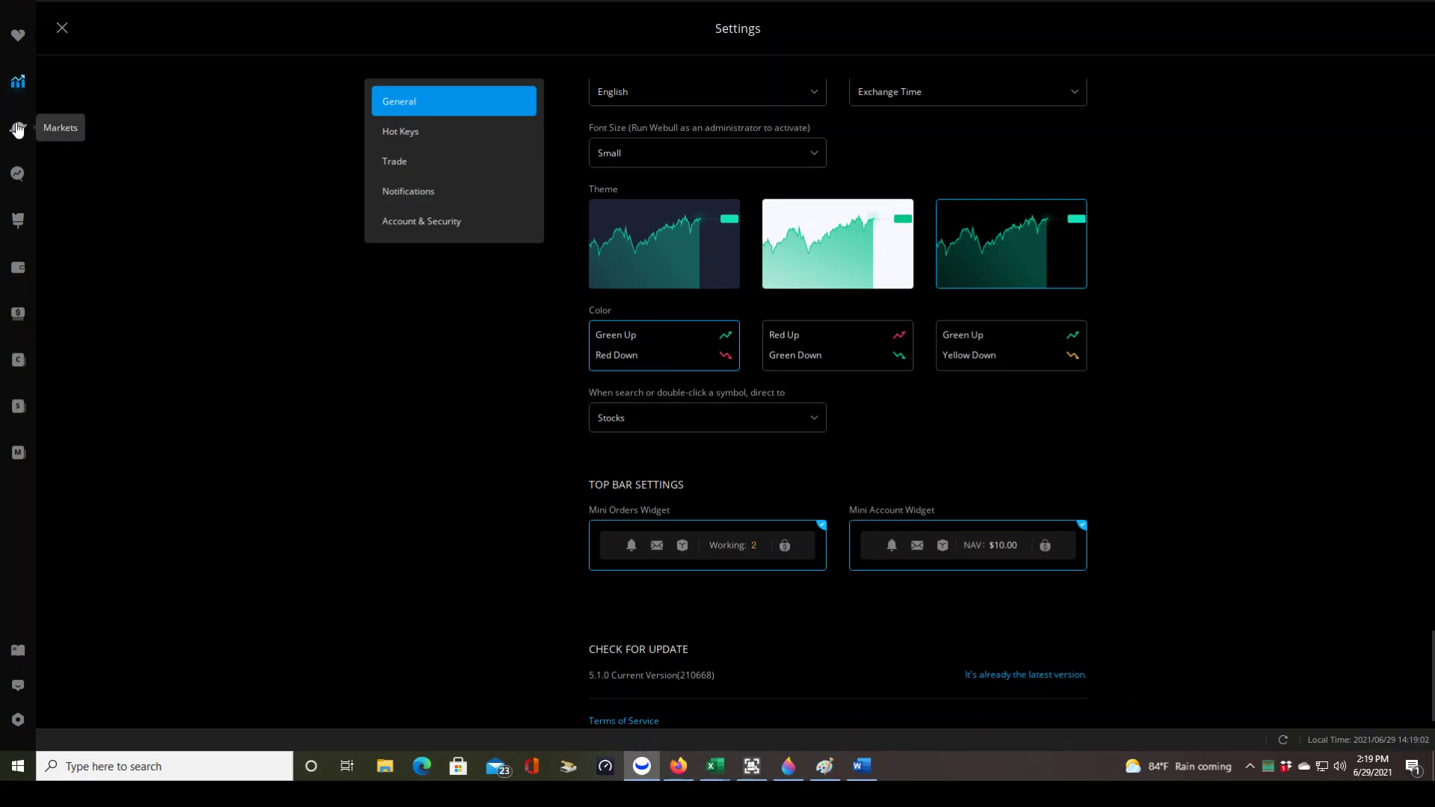
left_click(16, 84)
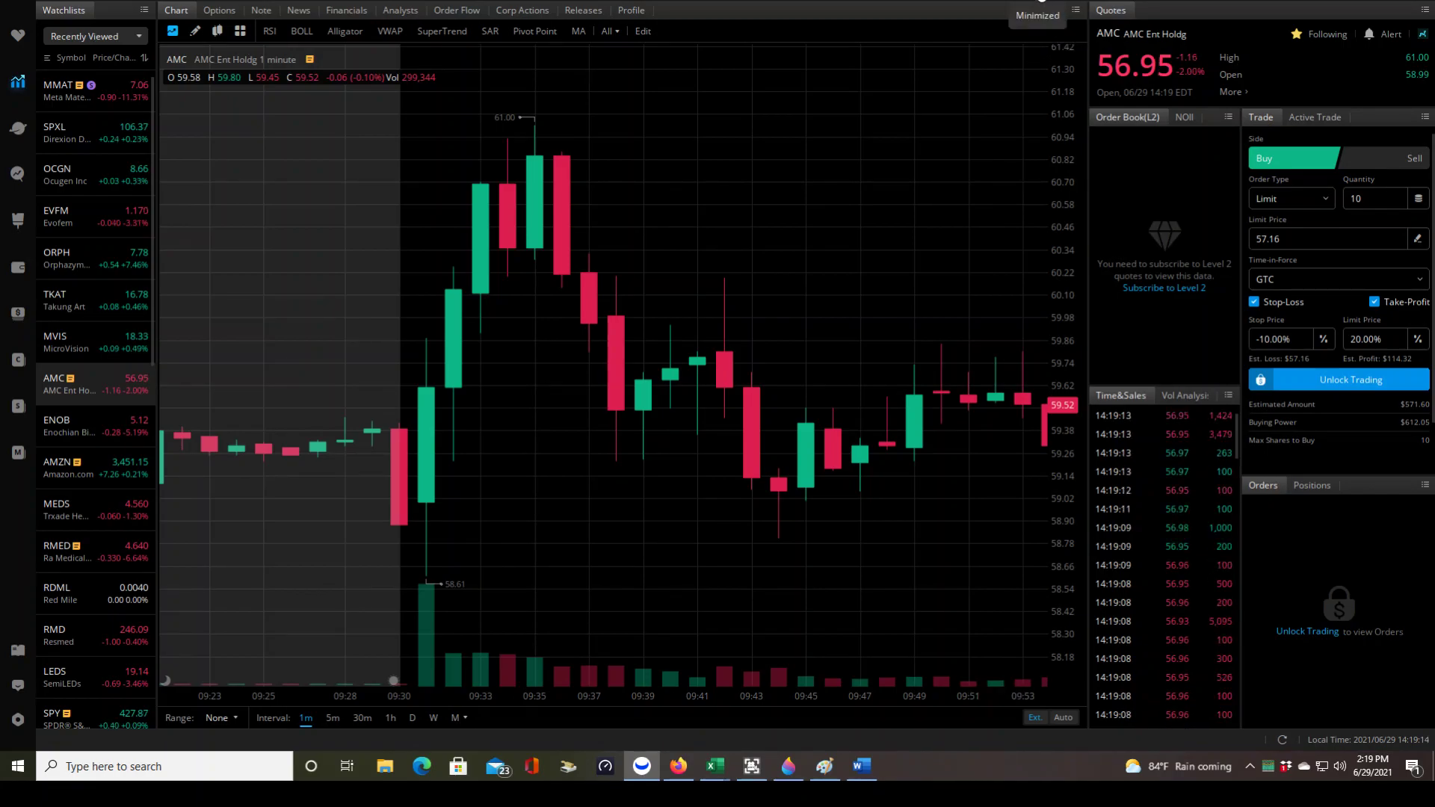
Check the minimized panels list, then reload the chart with AMC Ent Holdg from the symbol search.
left_click(1038, 3)
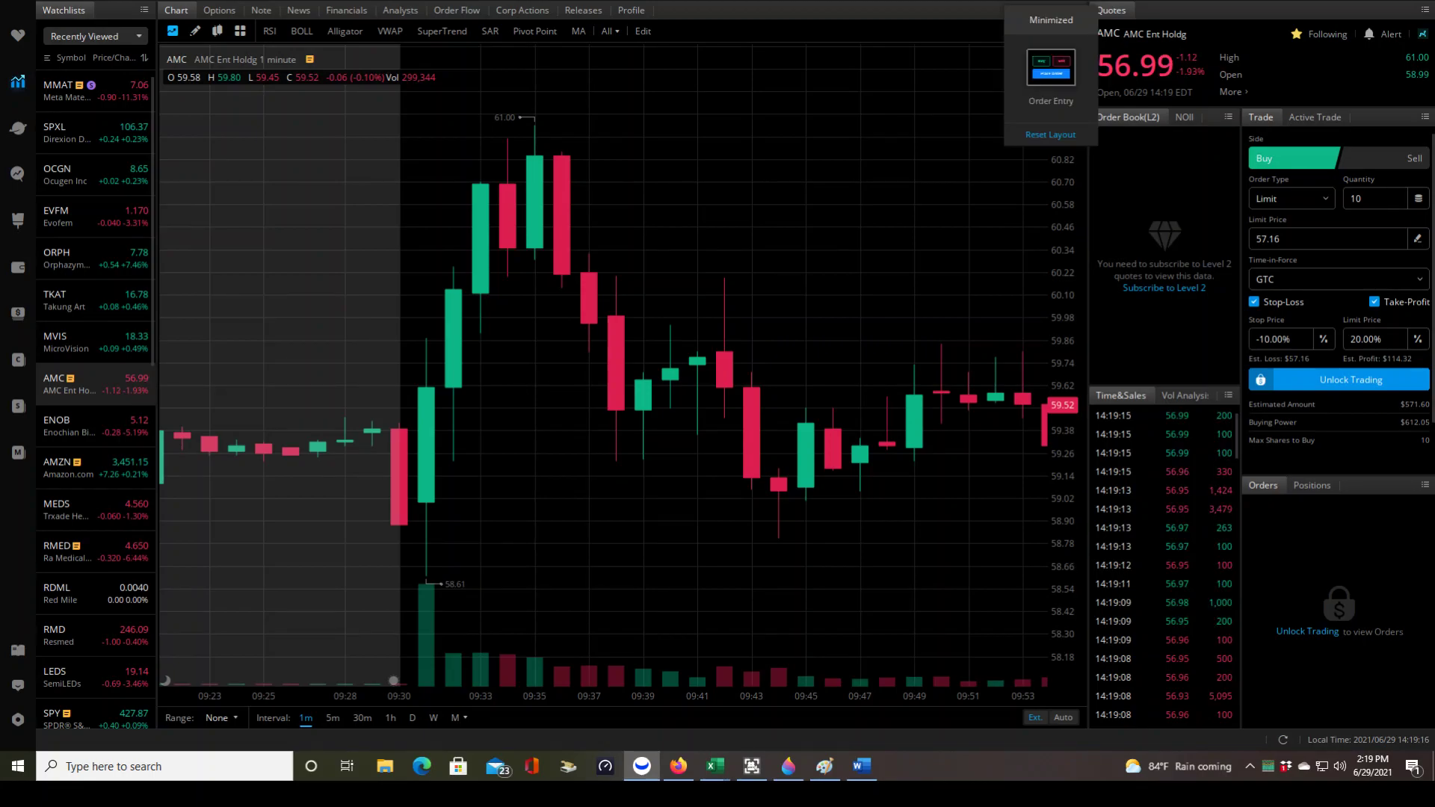
left_click(935, 253)
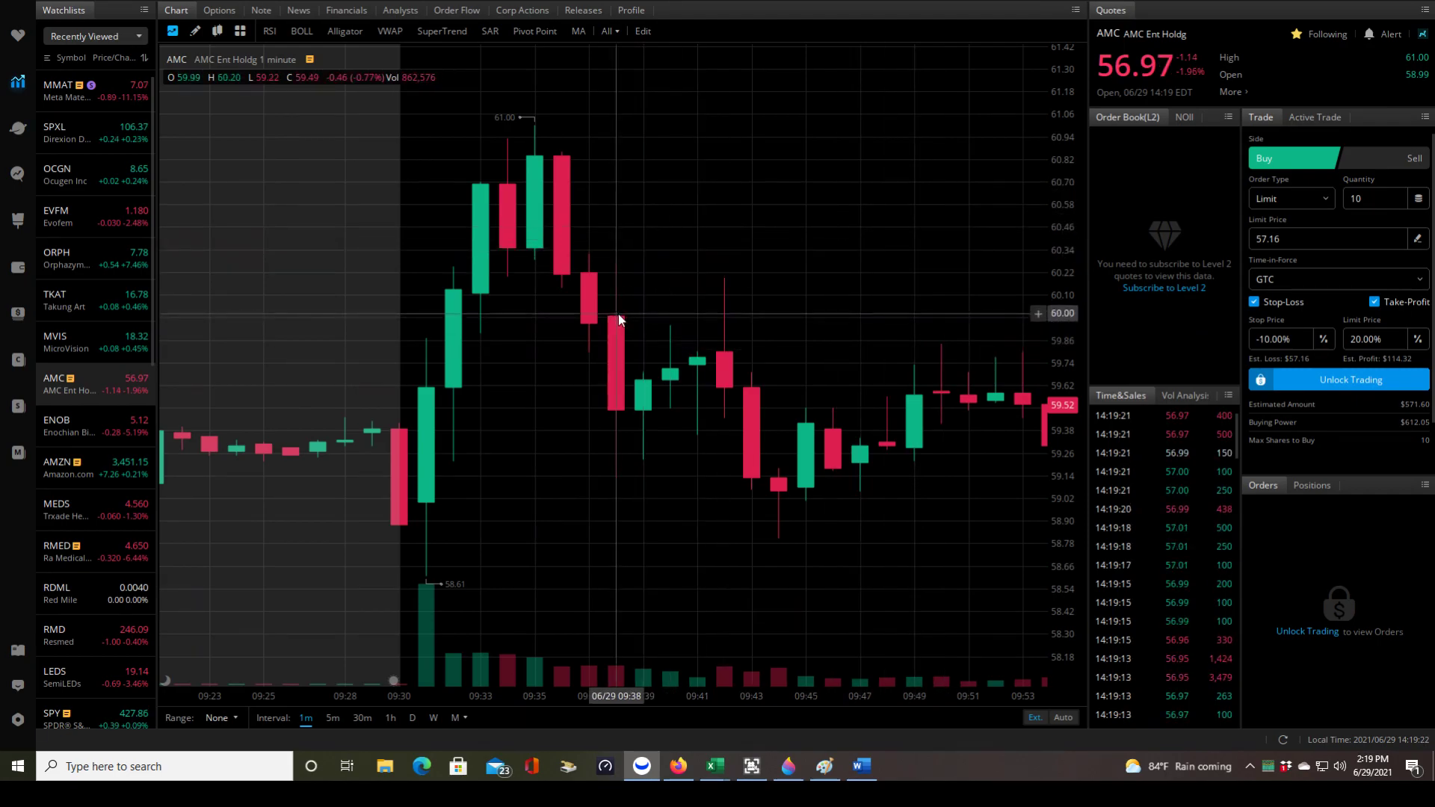
left_click(177, 59)
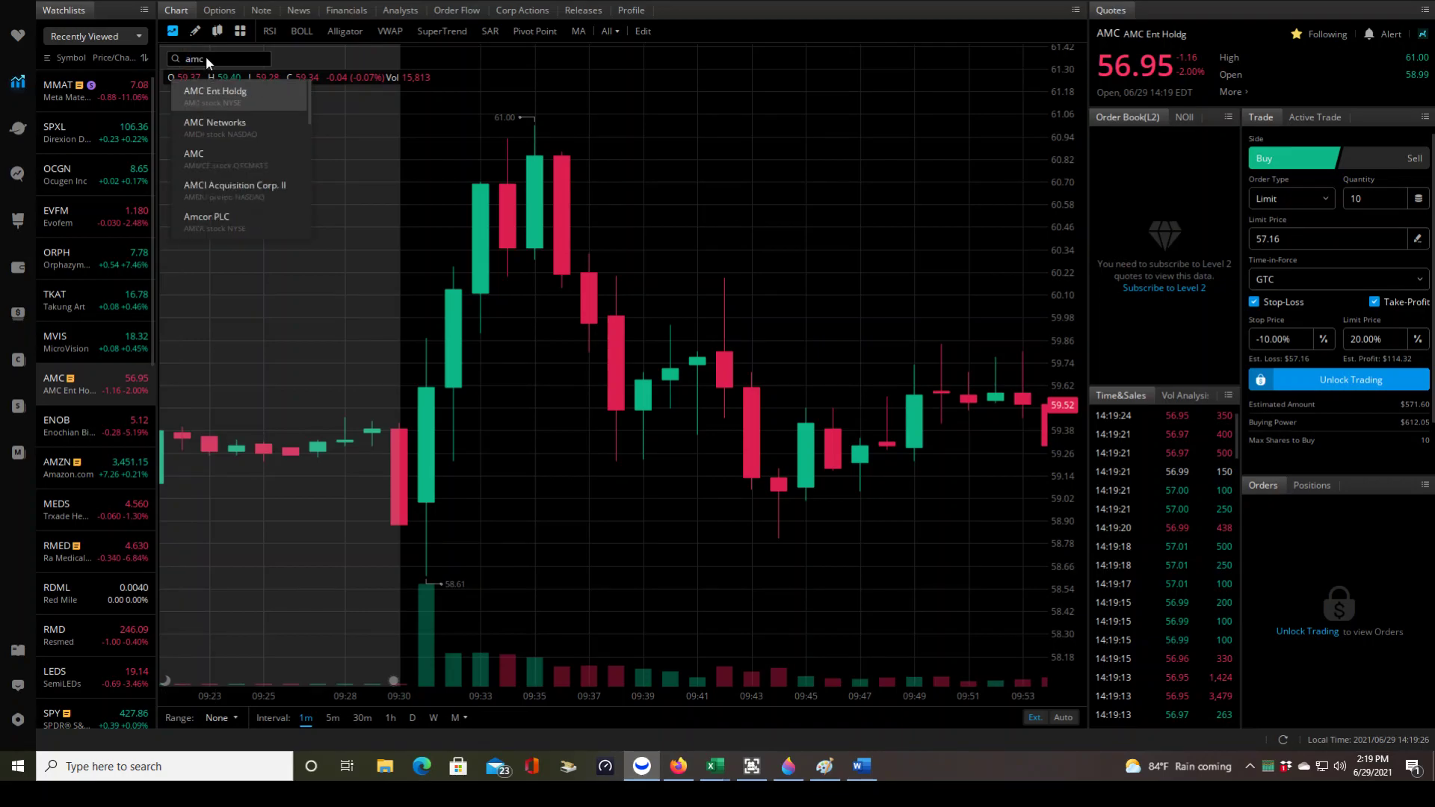
key("Return")
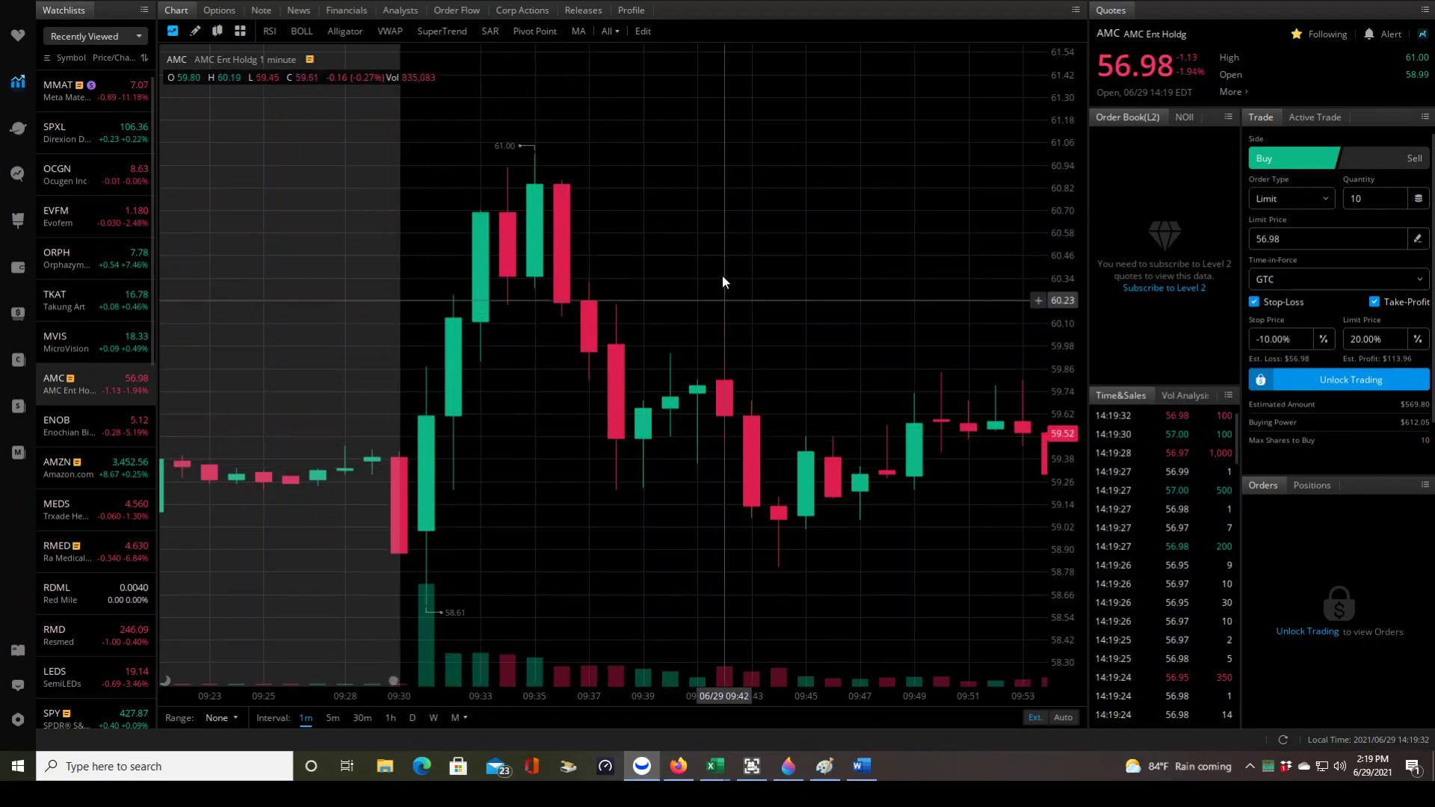
Scroll the AMC 1-minute chart to show earlier candles back to 09:21.
scroll(904, 239, "up", 1)
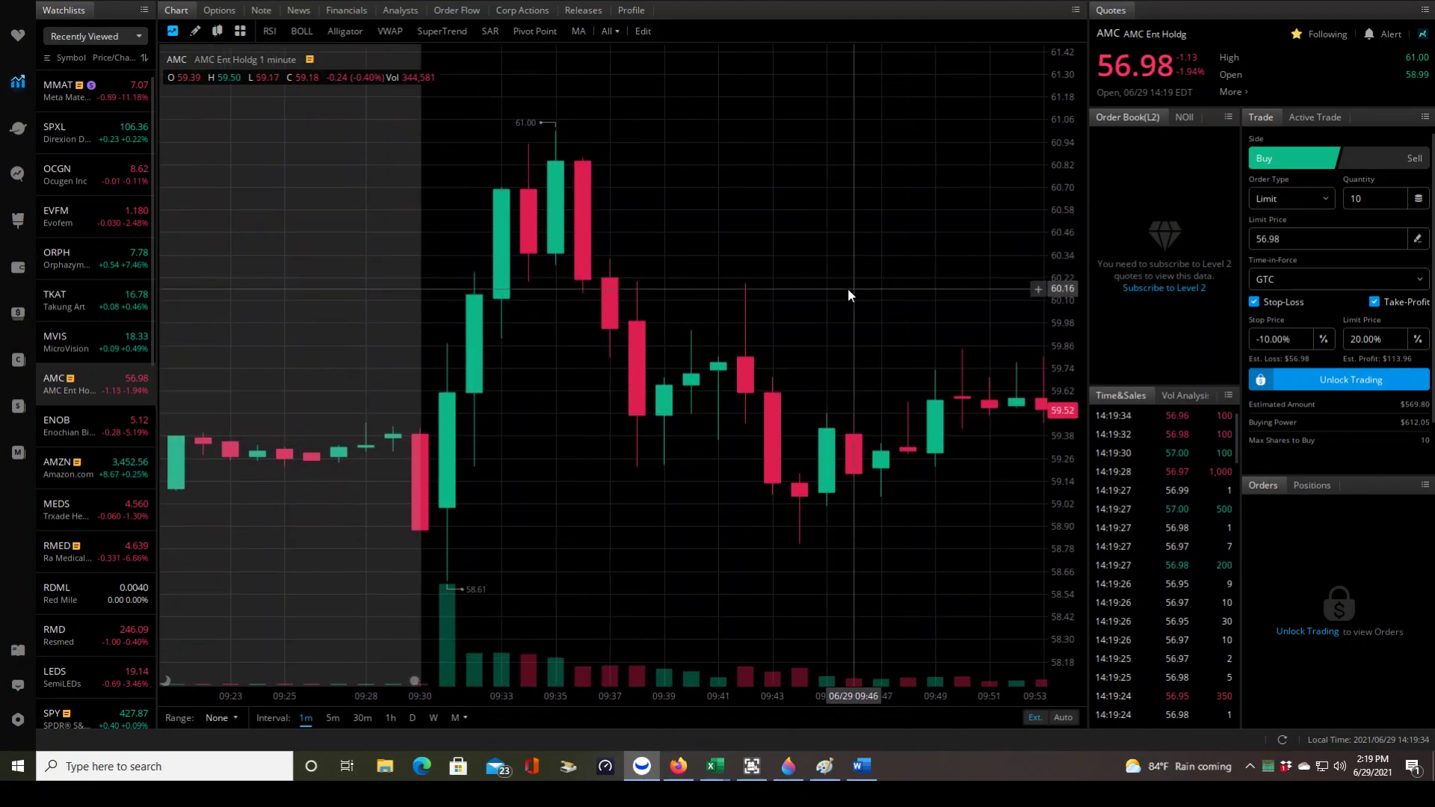
scroll(831, 220, "up", 3)
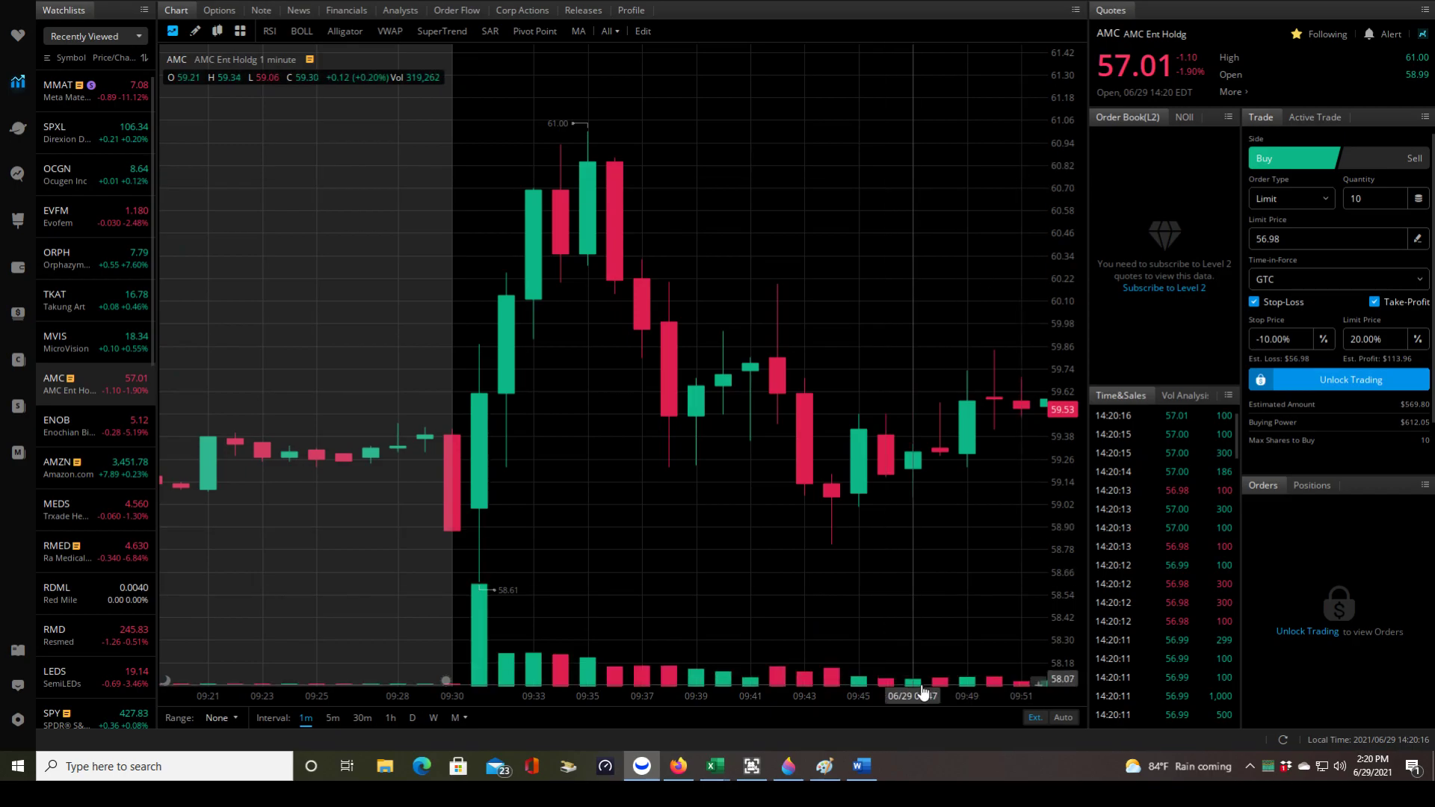
left_click(862, 766)
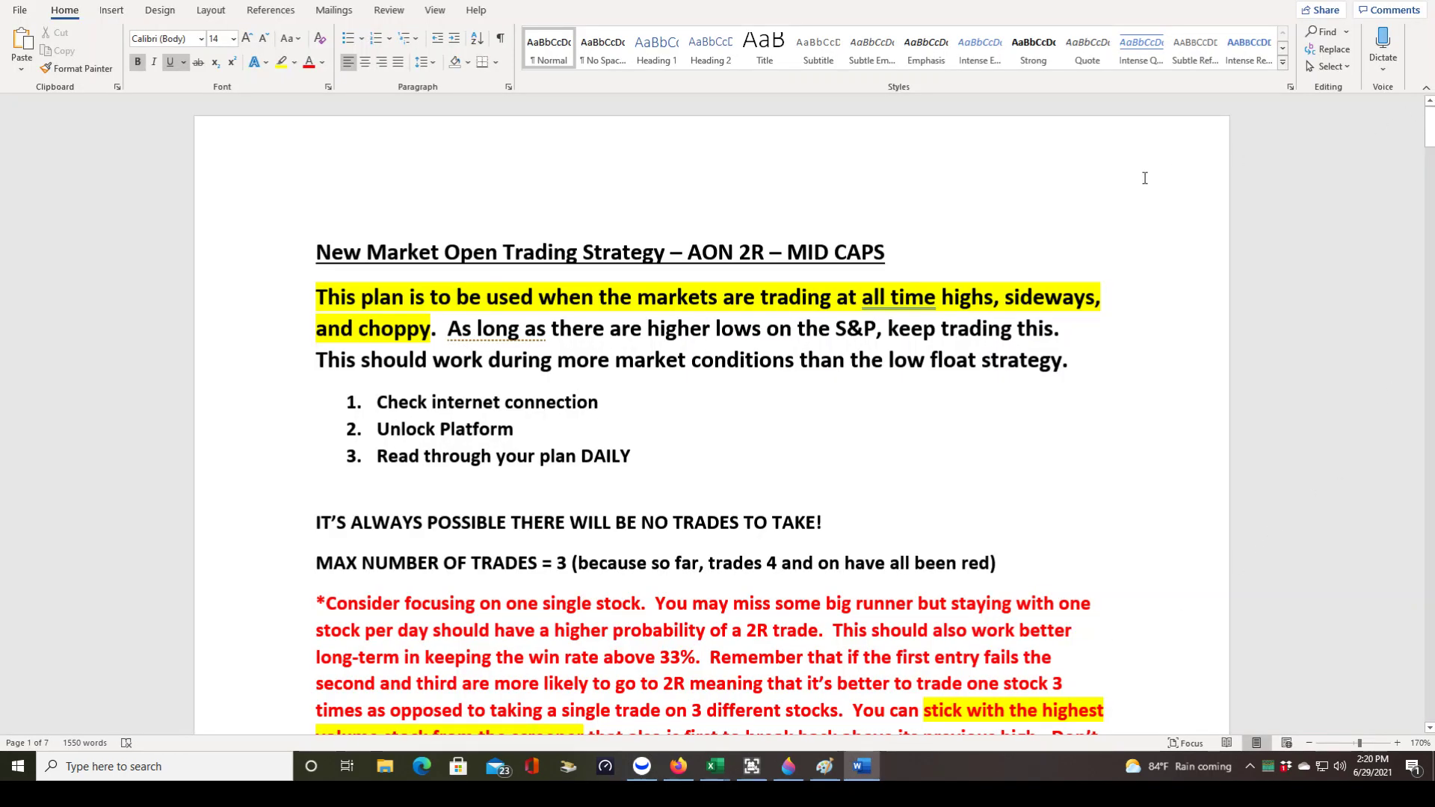
mouse_move(1430, 127)
left_mouse_down()
mouse_move(1431, 564)
mouse_move(1431, 112)
left_mouse_up()
key("alt+Tab")
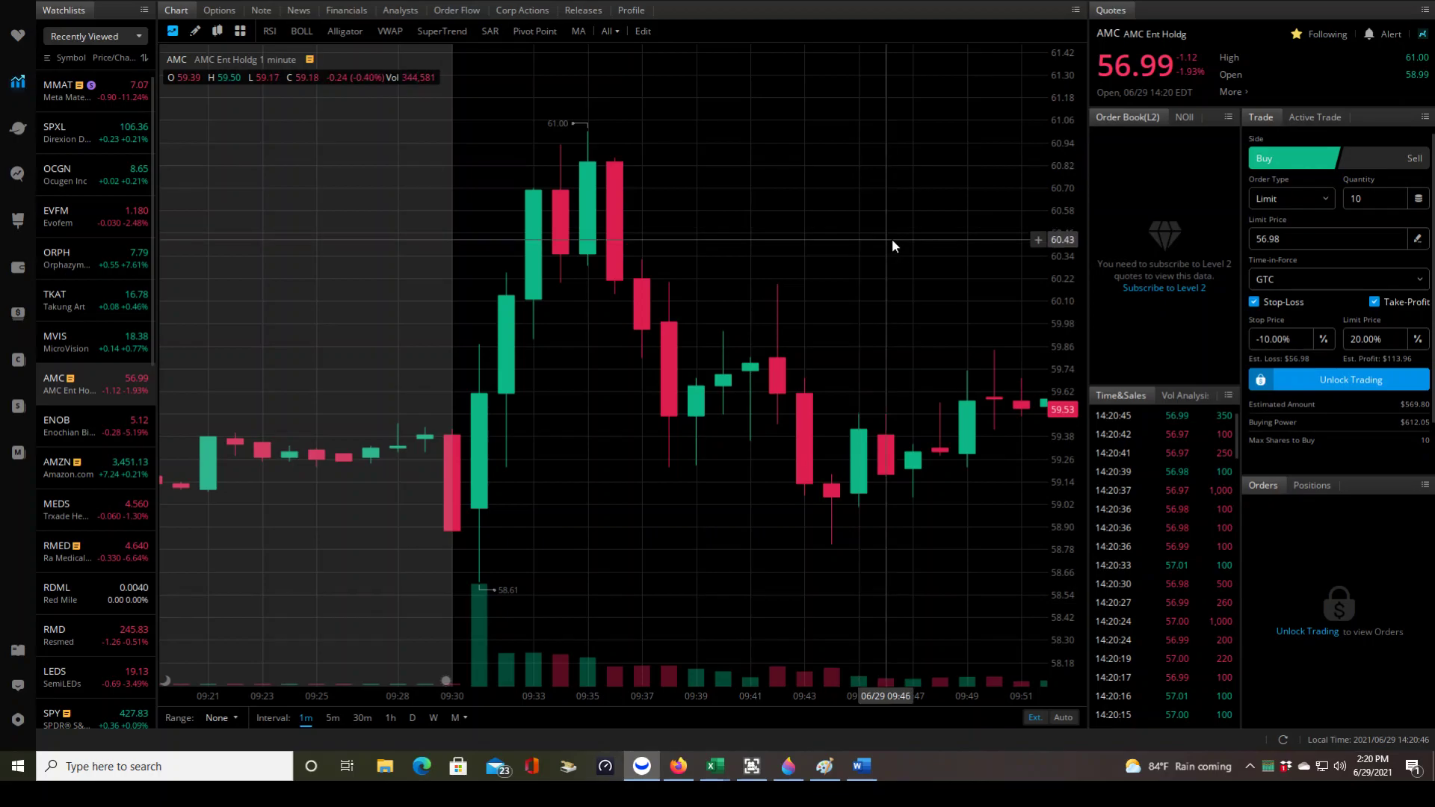
mouse_move(718, 766)
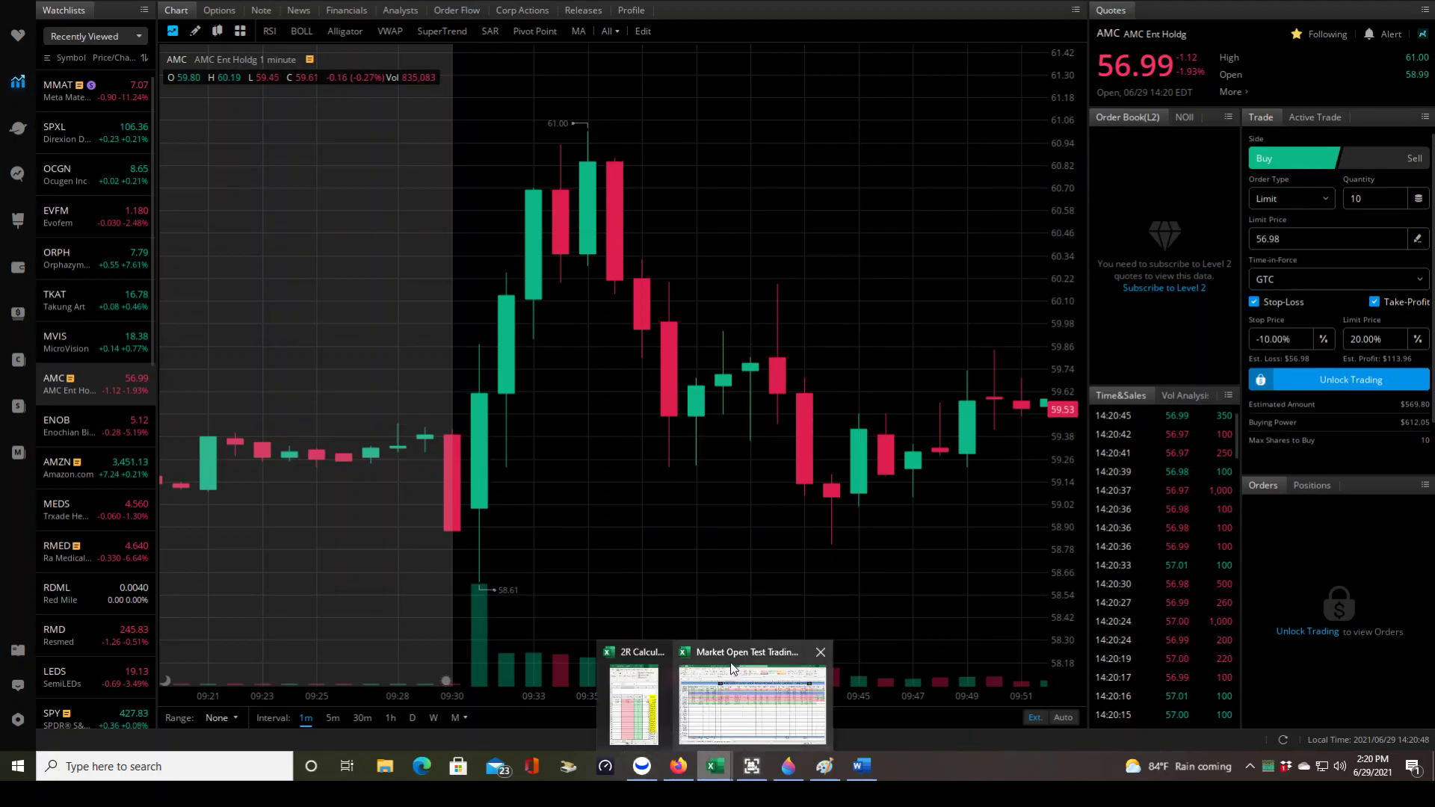
Switch to the Market Open Test Trading spreadsheet in Excel and scroll across the trade log.
left_click(750, 646)
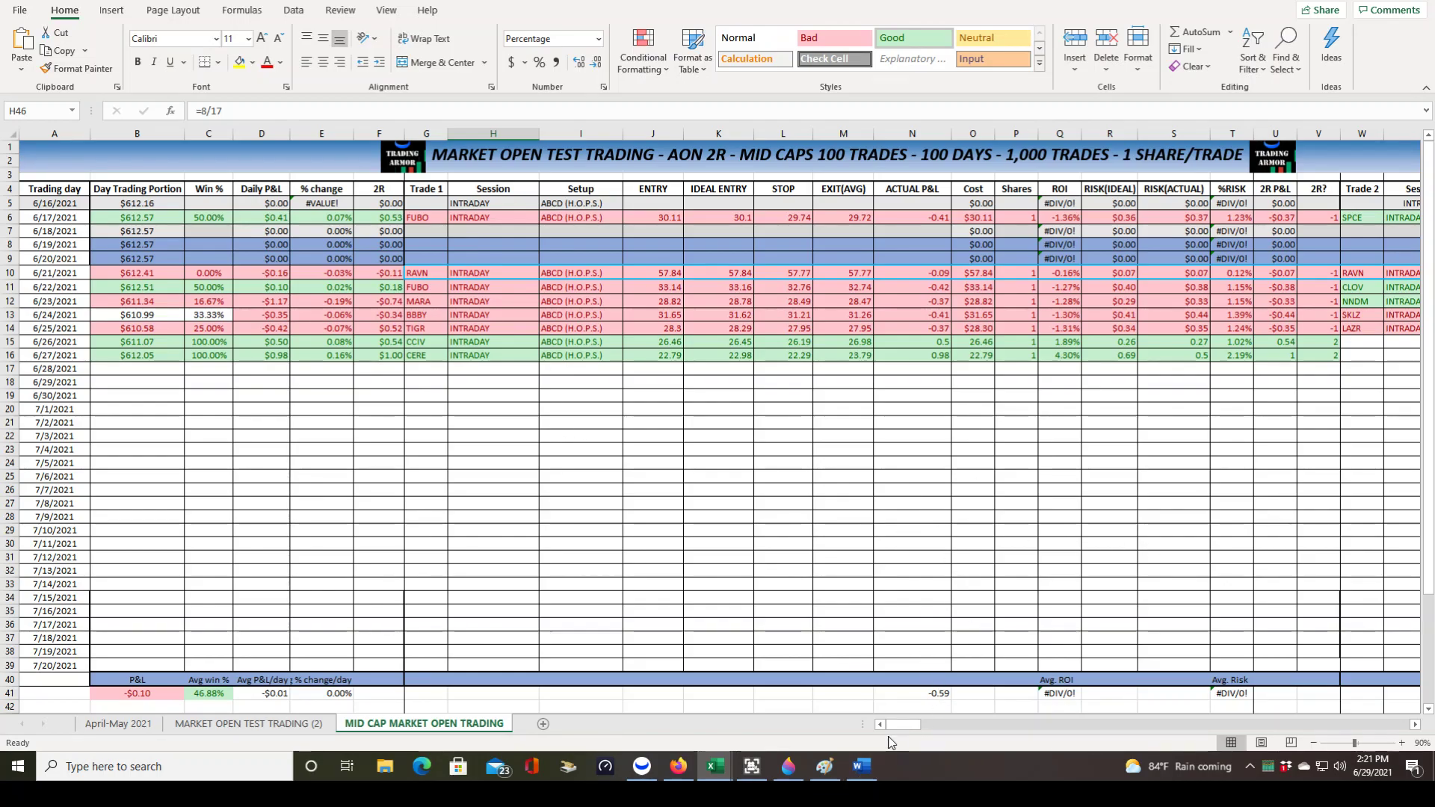
left_click_drag(911, 729, 677, 738)
scroll(580, 599, "down", 3)
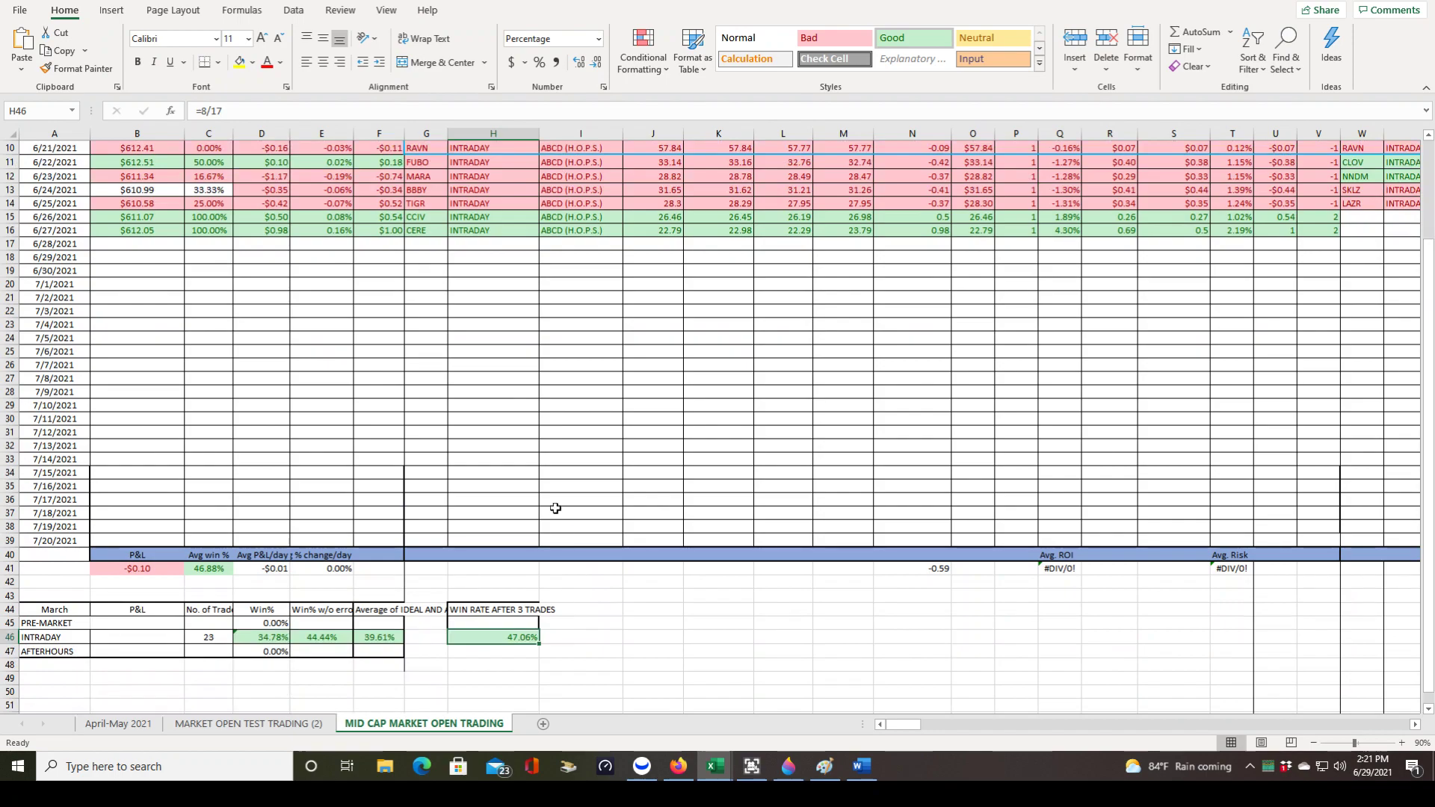
scroll(634, 485, "up", 3)
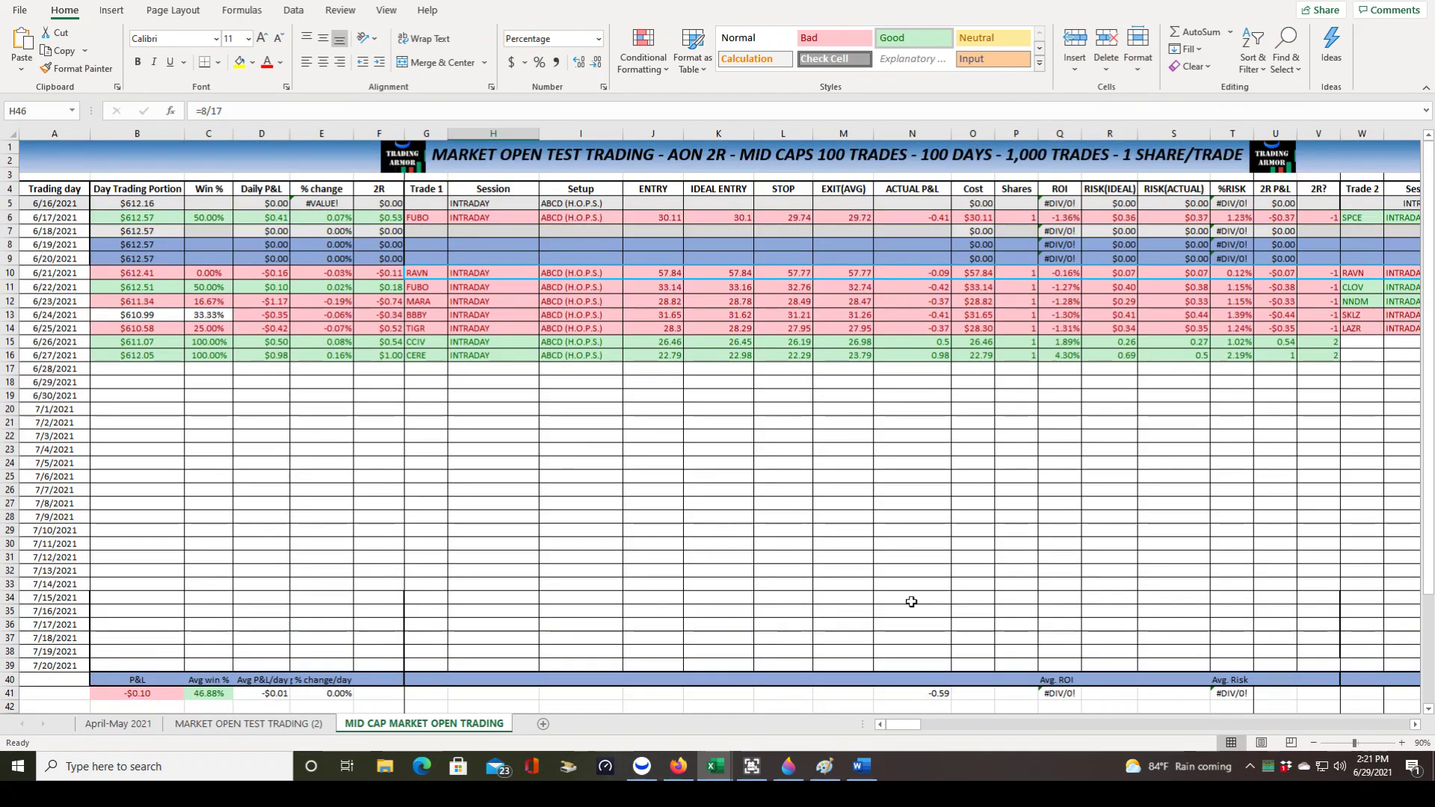
scroll(778, 563, "down", 2)
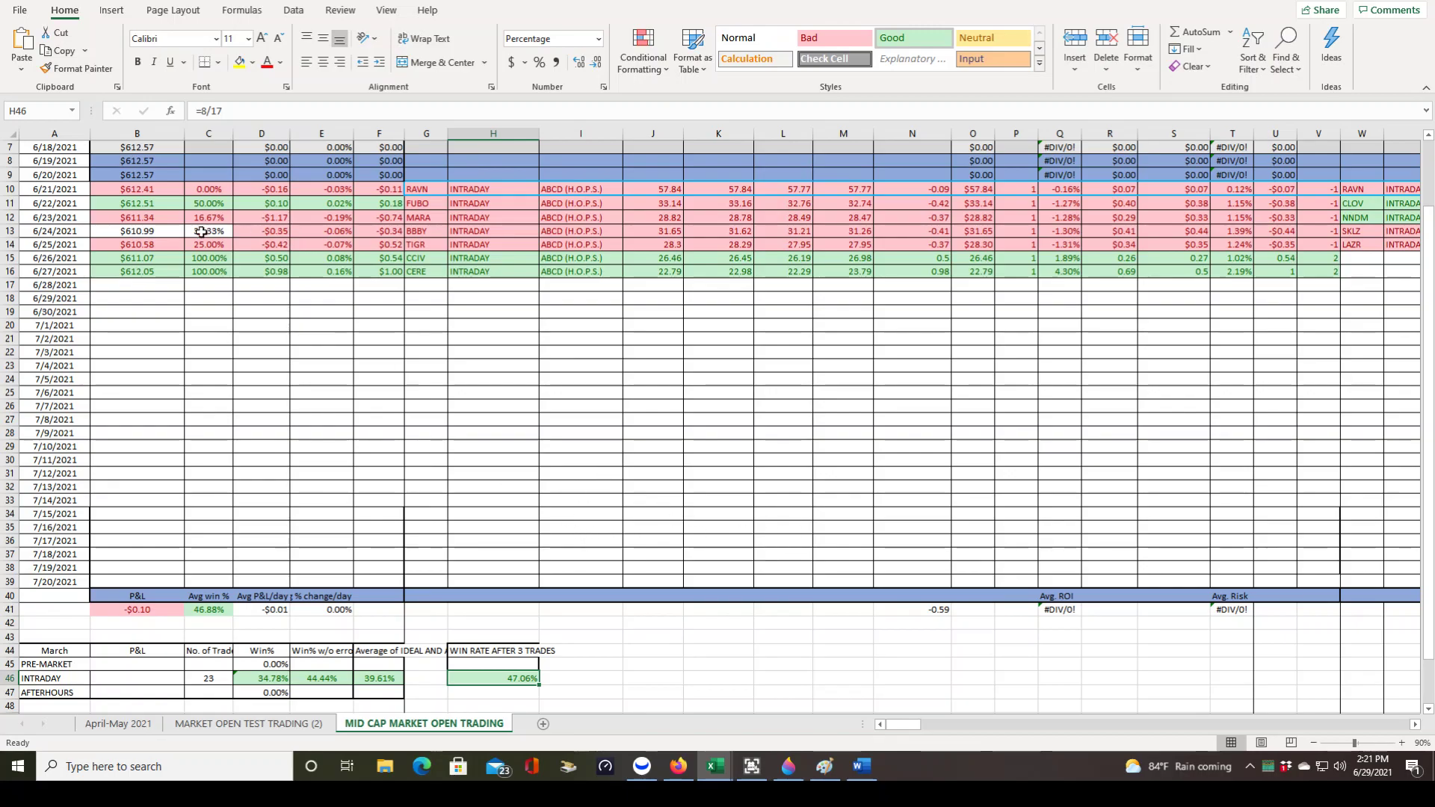
scroll(221, 545, "up", 2)
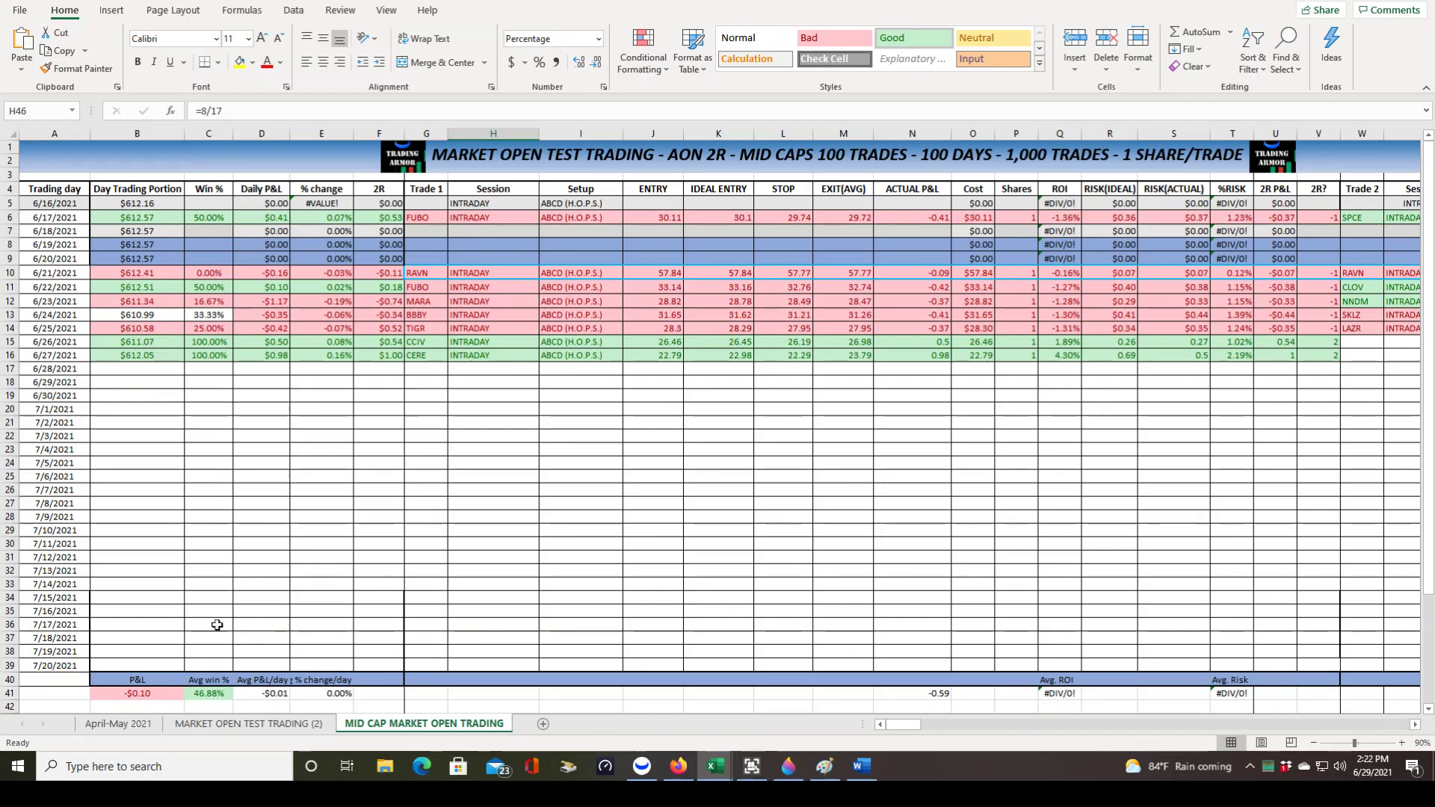
scroll(249, 642, "down", 4)
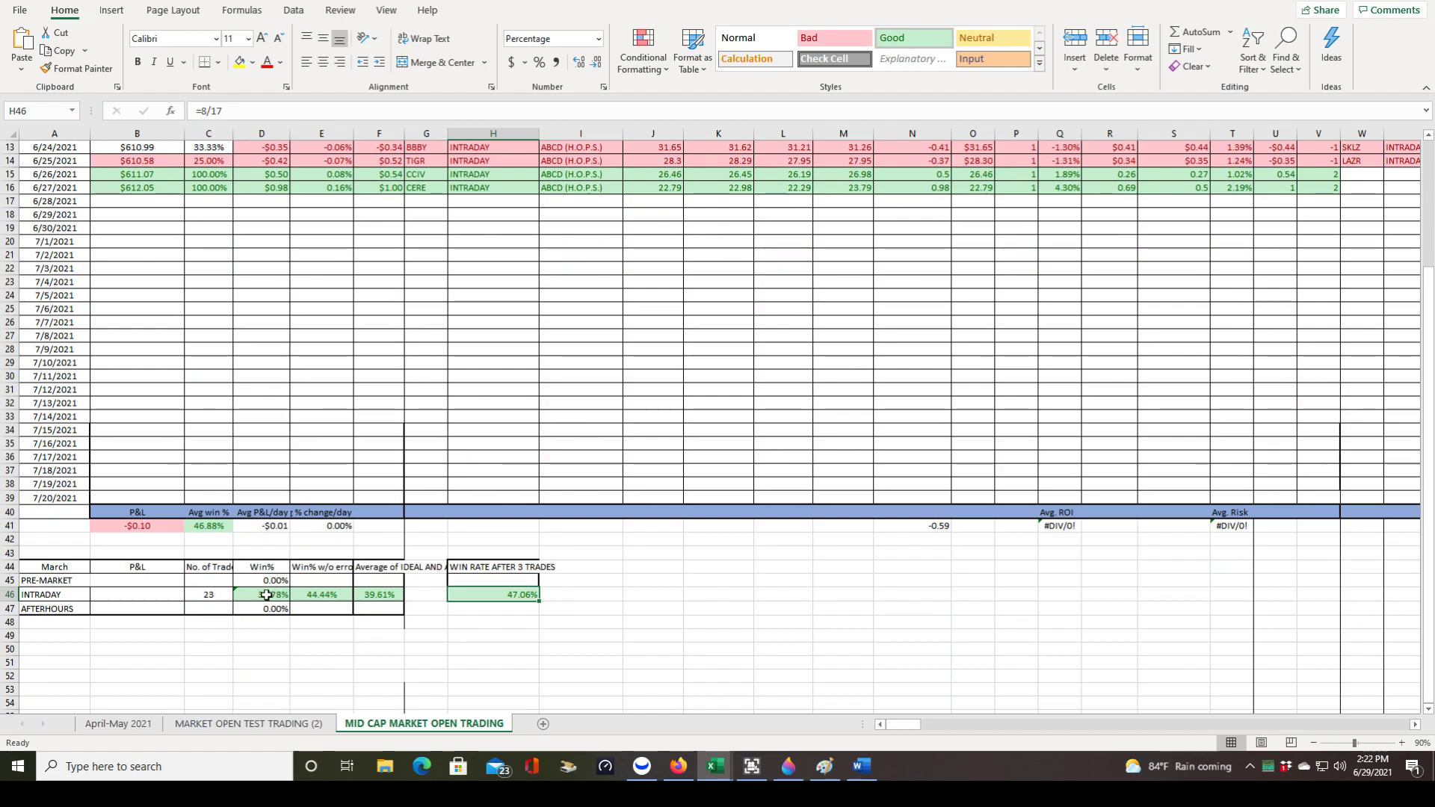
left_click(267, 595)
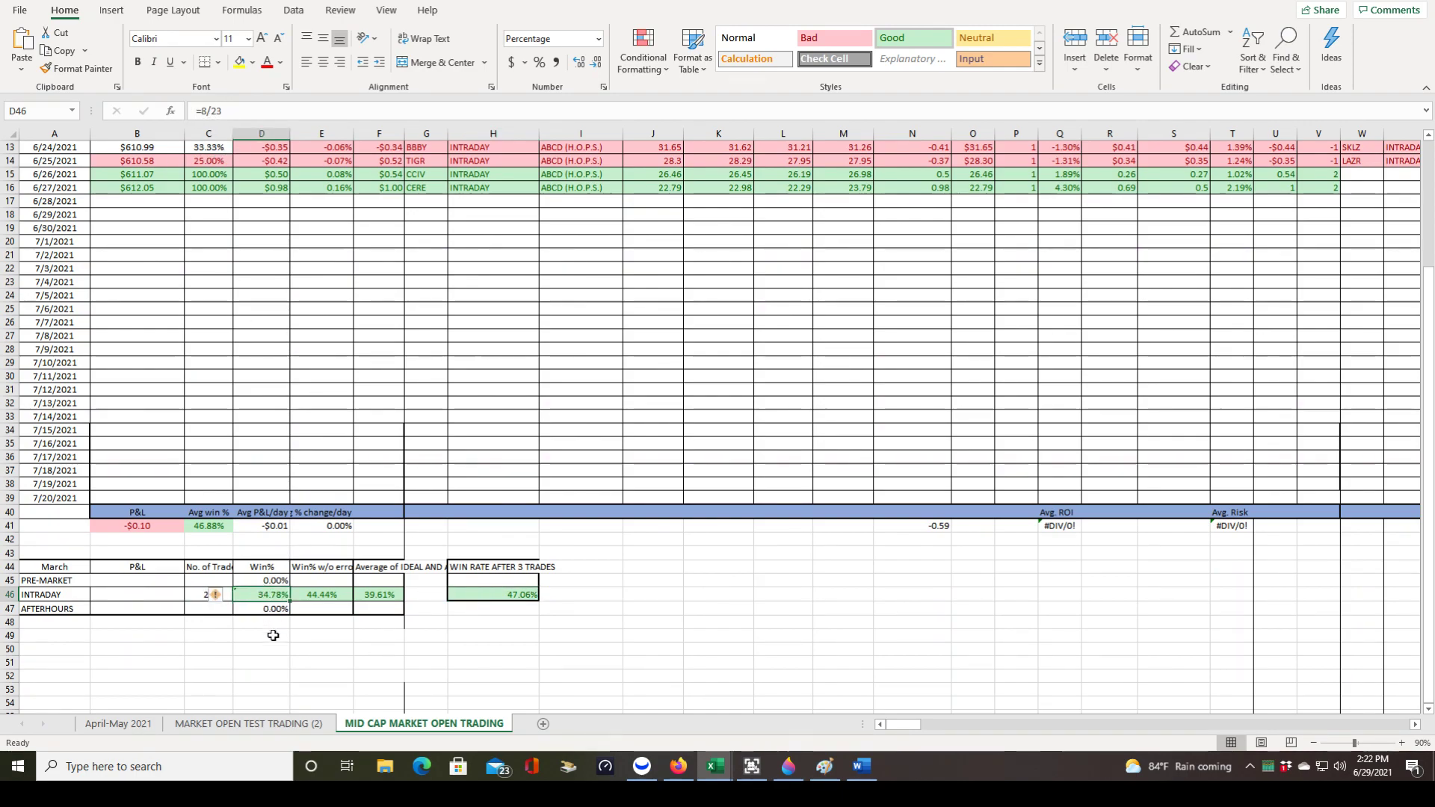
left_click(326, 595)
scroll(477, 538, "up", 4)
scroll(778, 567, "down", 4)
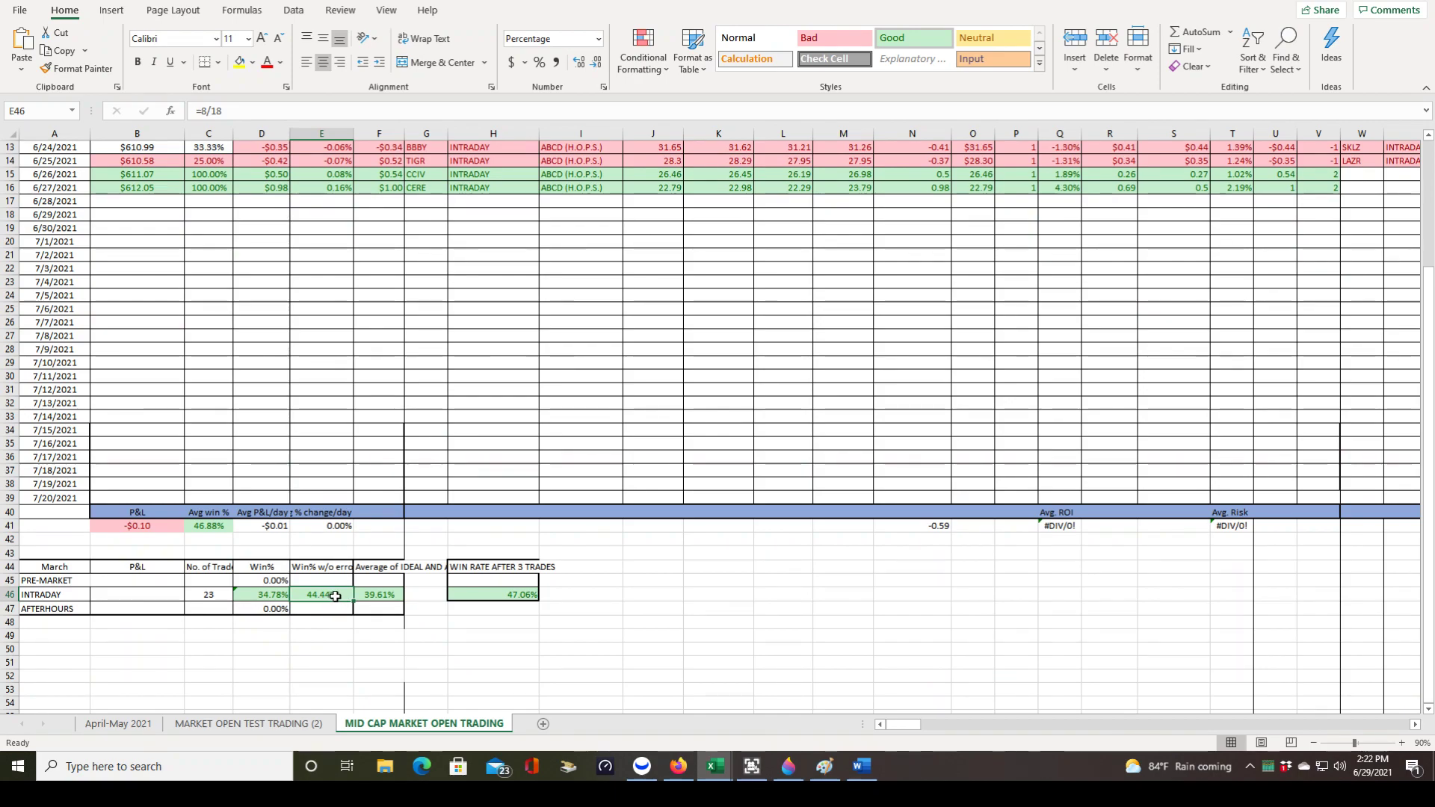
left_click(271, 598)
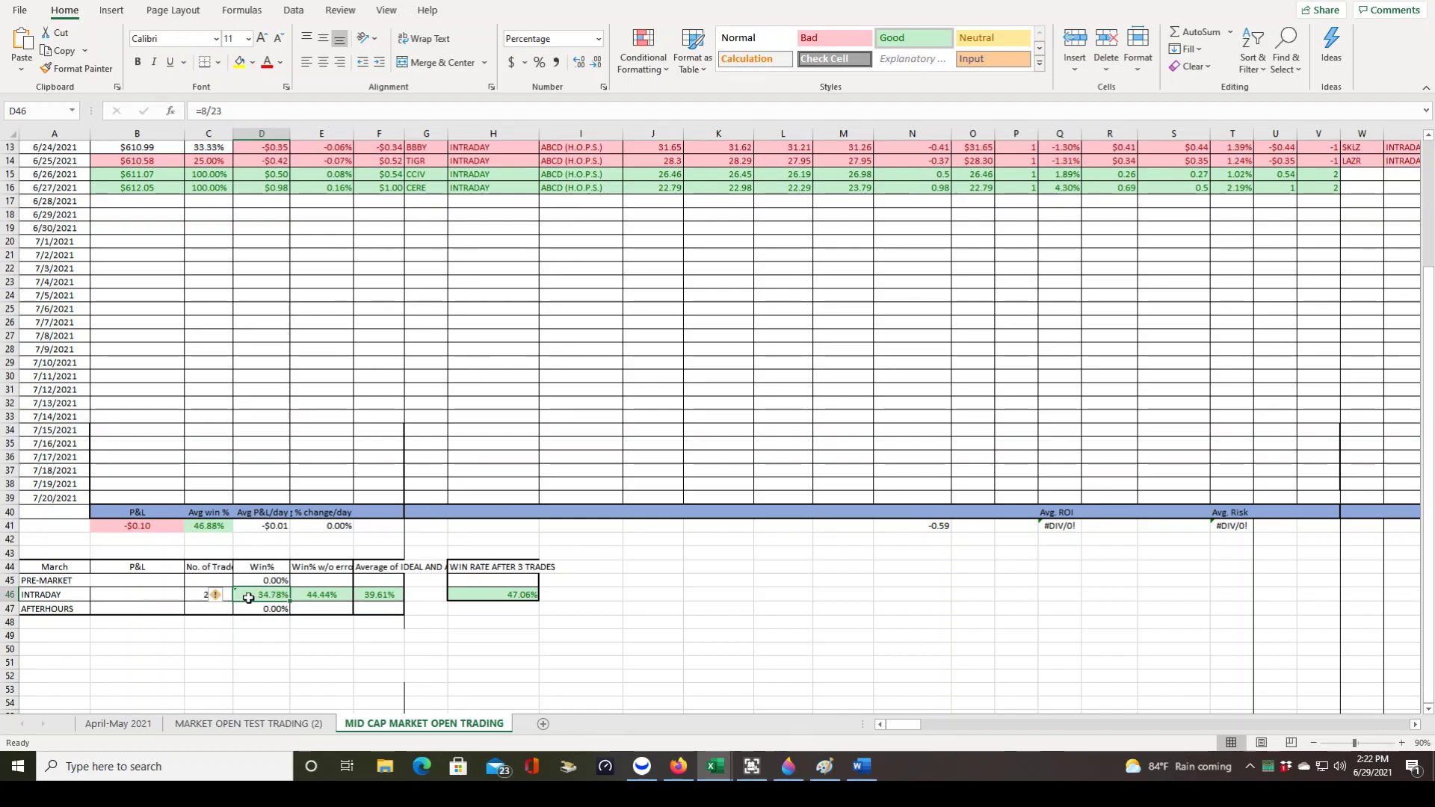
left_click(378, 596)
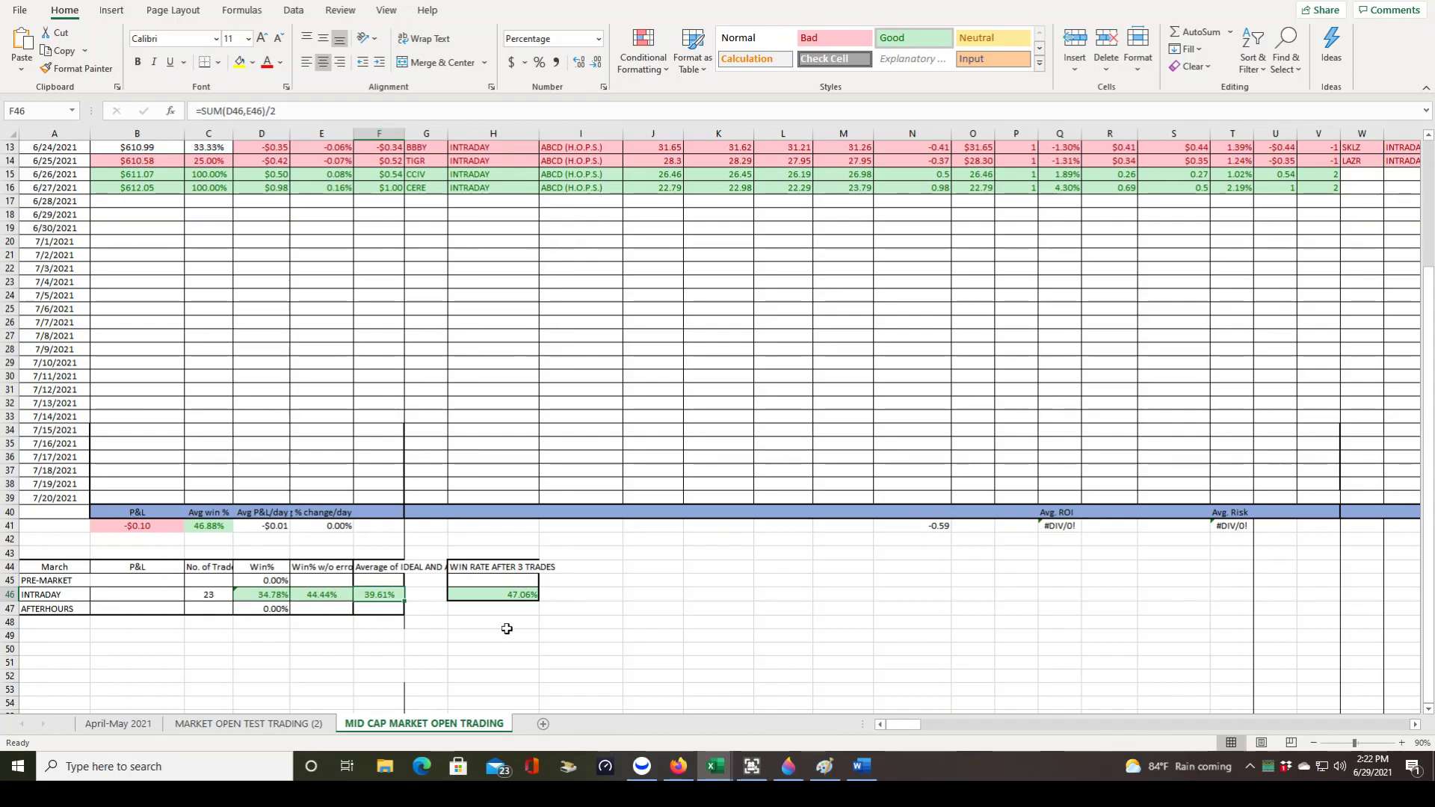
left_click(493, 596)
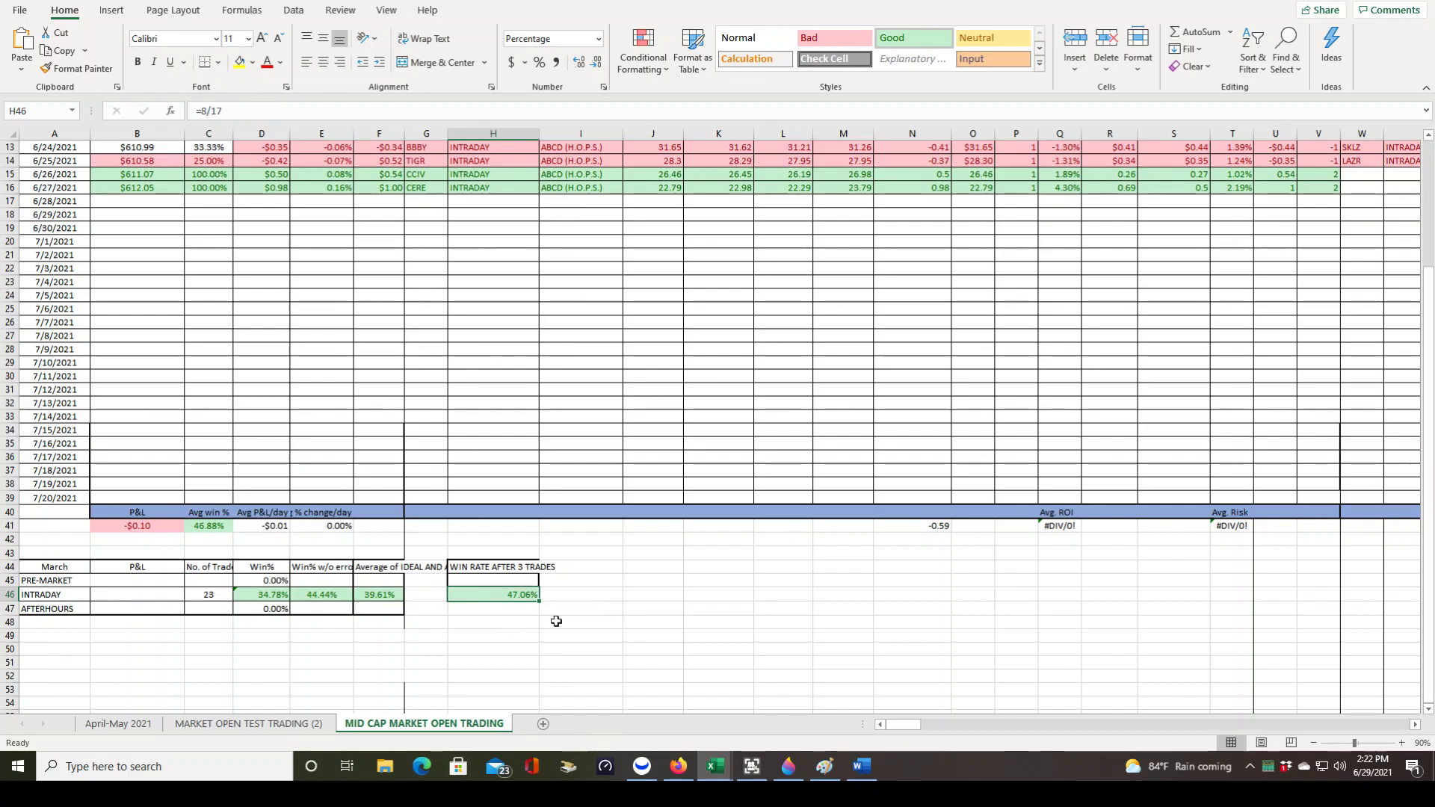
scroll(555, 585, "up", 2)
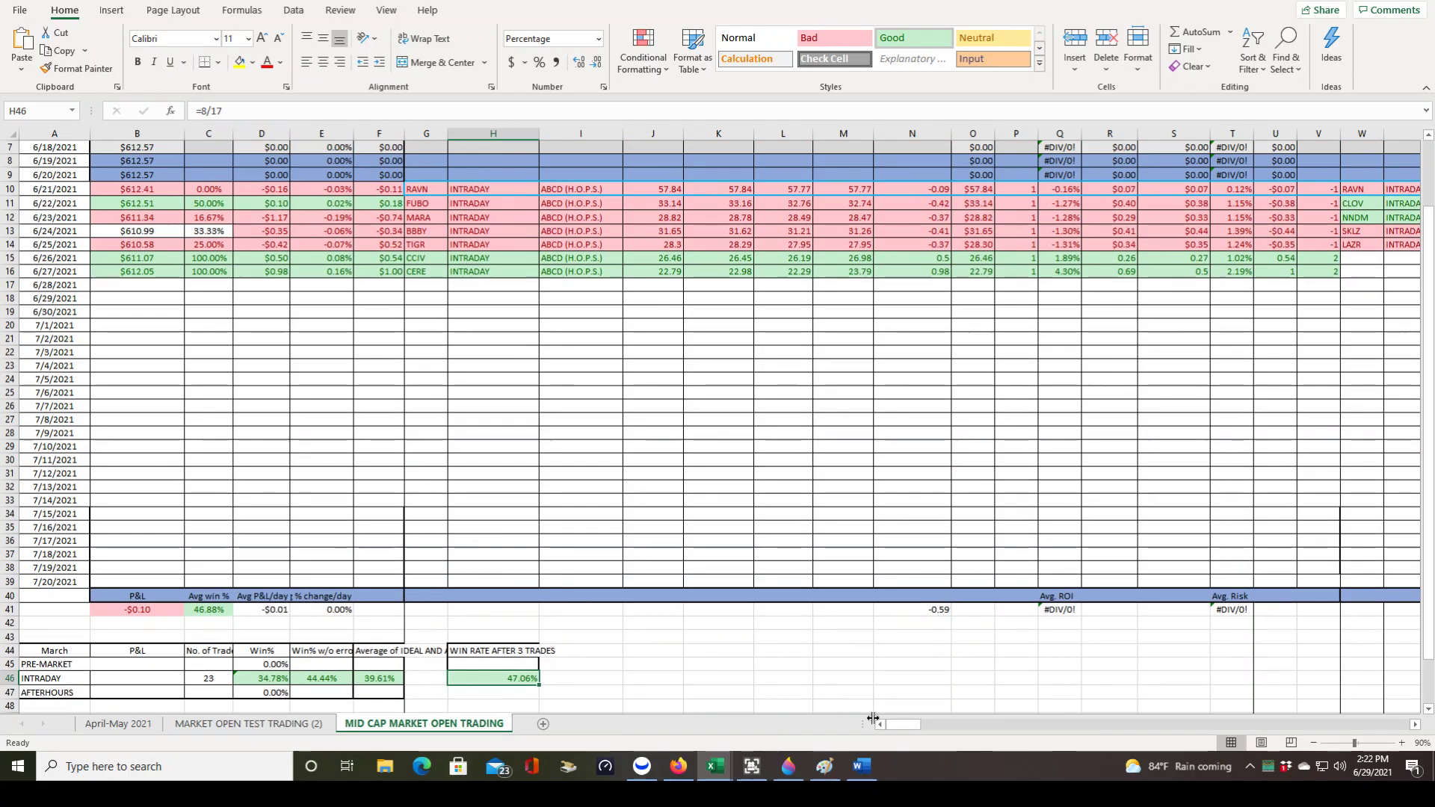
left_click_drag(904, 724, 835, 721)
scroll(907, 449, "up", 2)
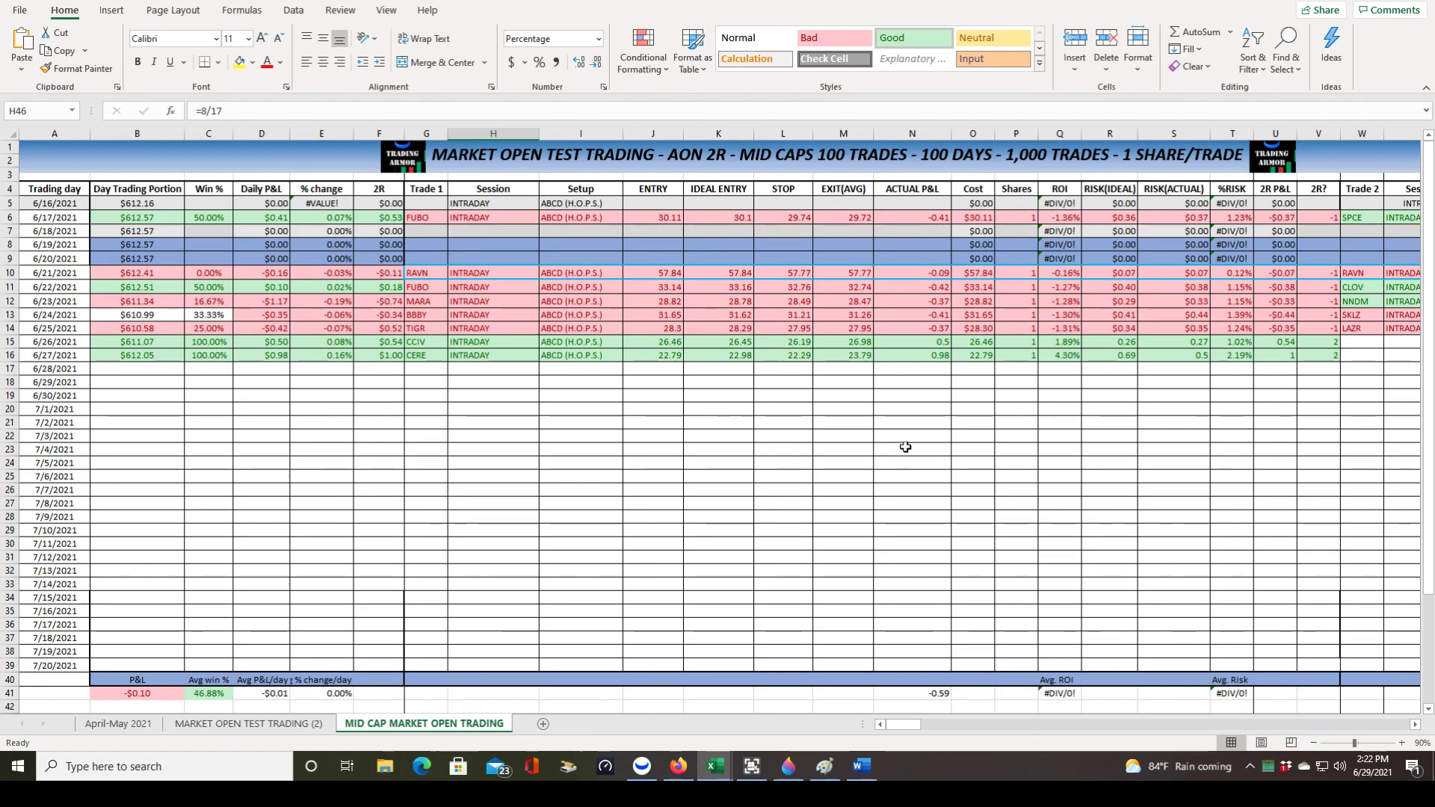
scroll(720, 634, "down", 5)
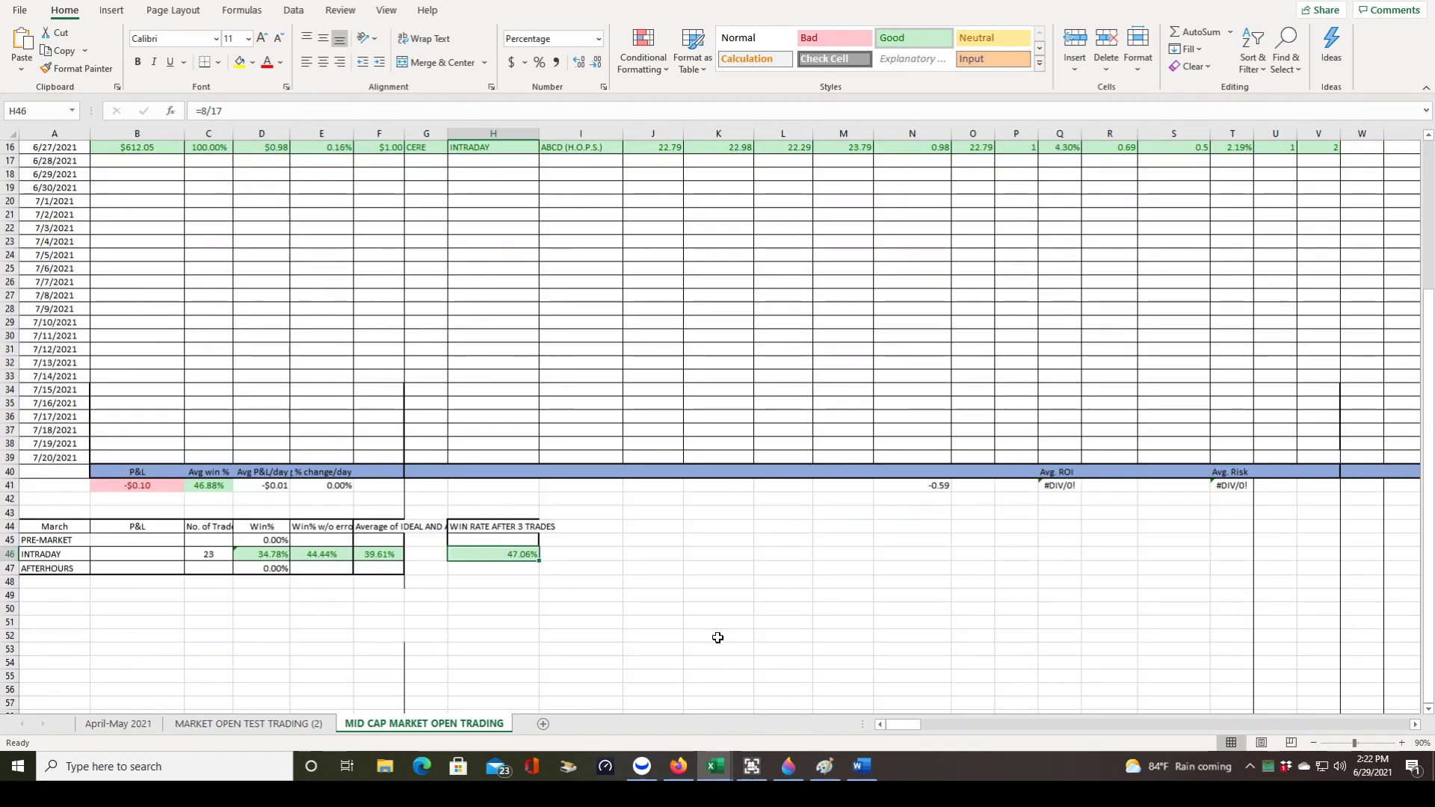
scroll(563, 633, "up", 3)
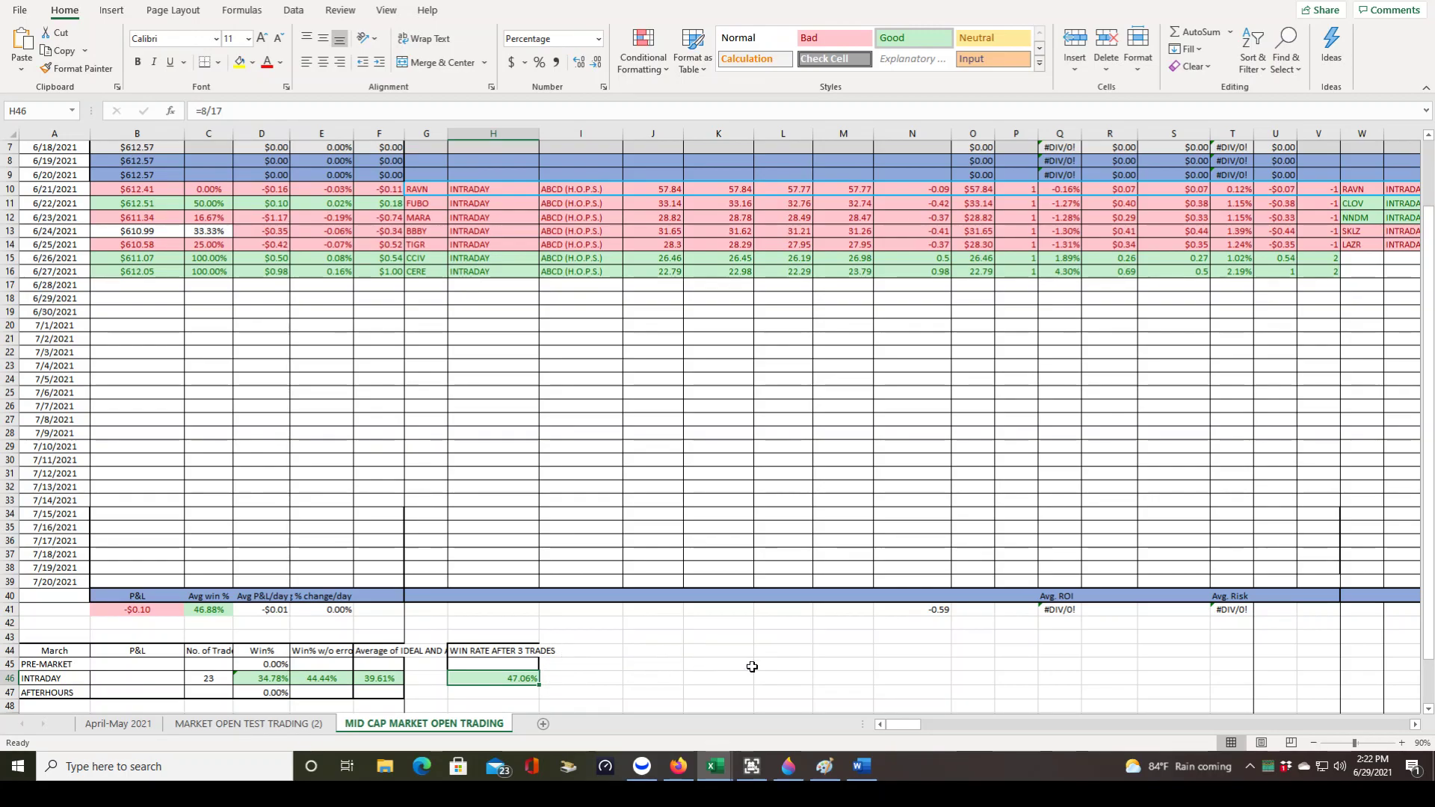
scroll(733, 679, "up", 2)
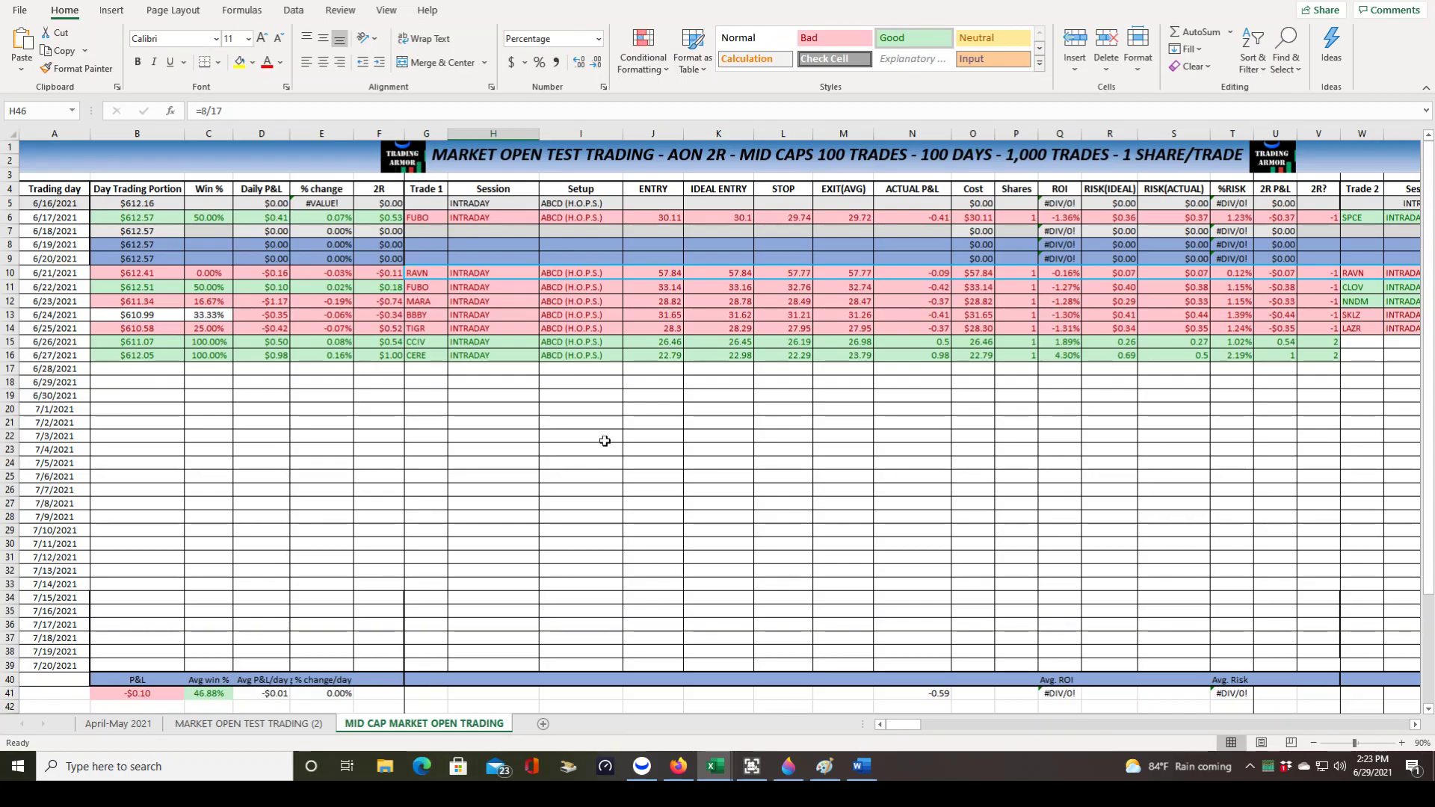
scroll(605, 441, "down", 3)
scroll(631, 472, "up", 3)
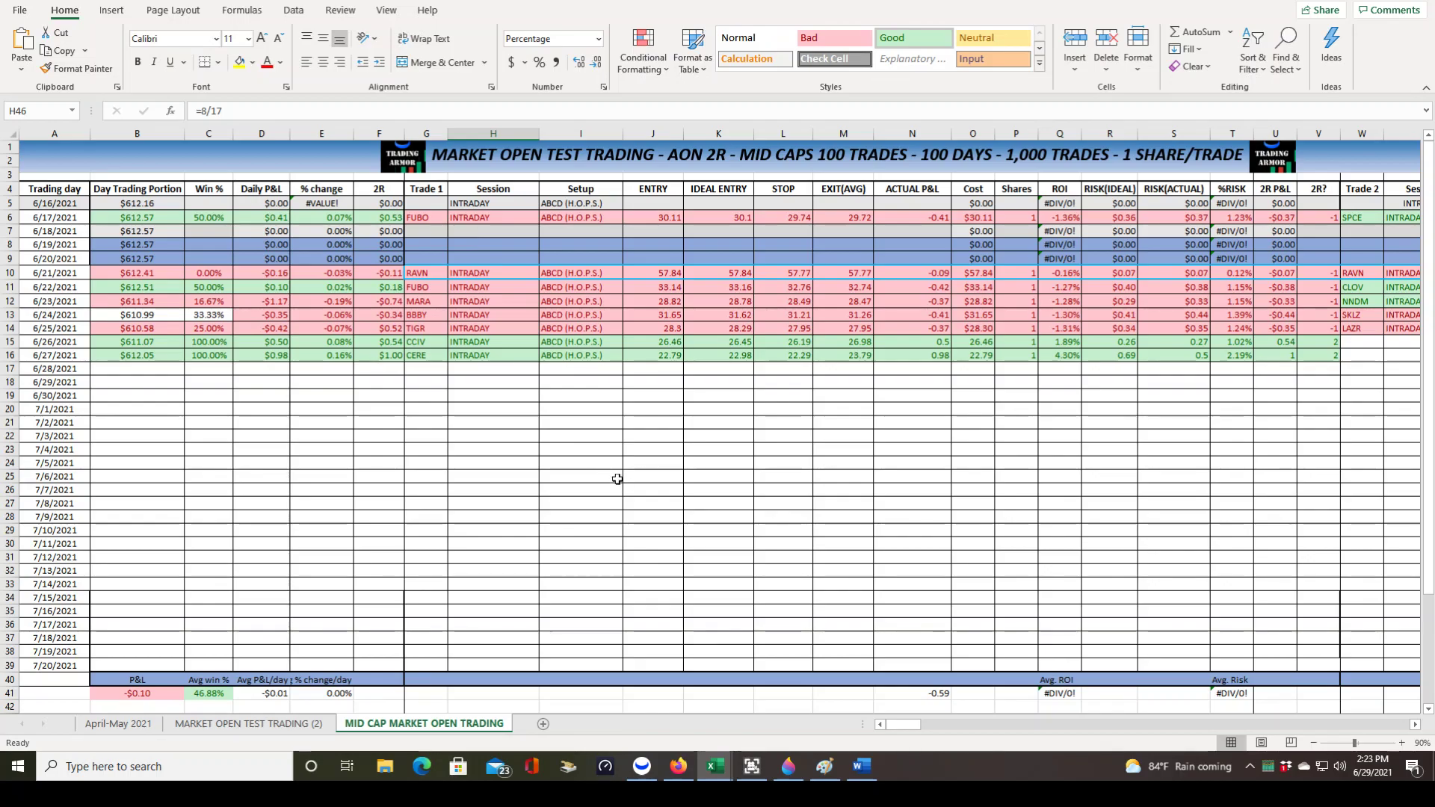
Bring the Webull AMC chart back to the front and shift it one candle along the timeline.
left_click(643, 768)
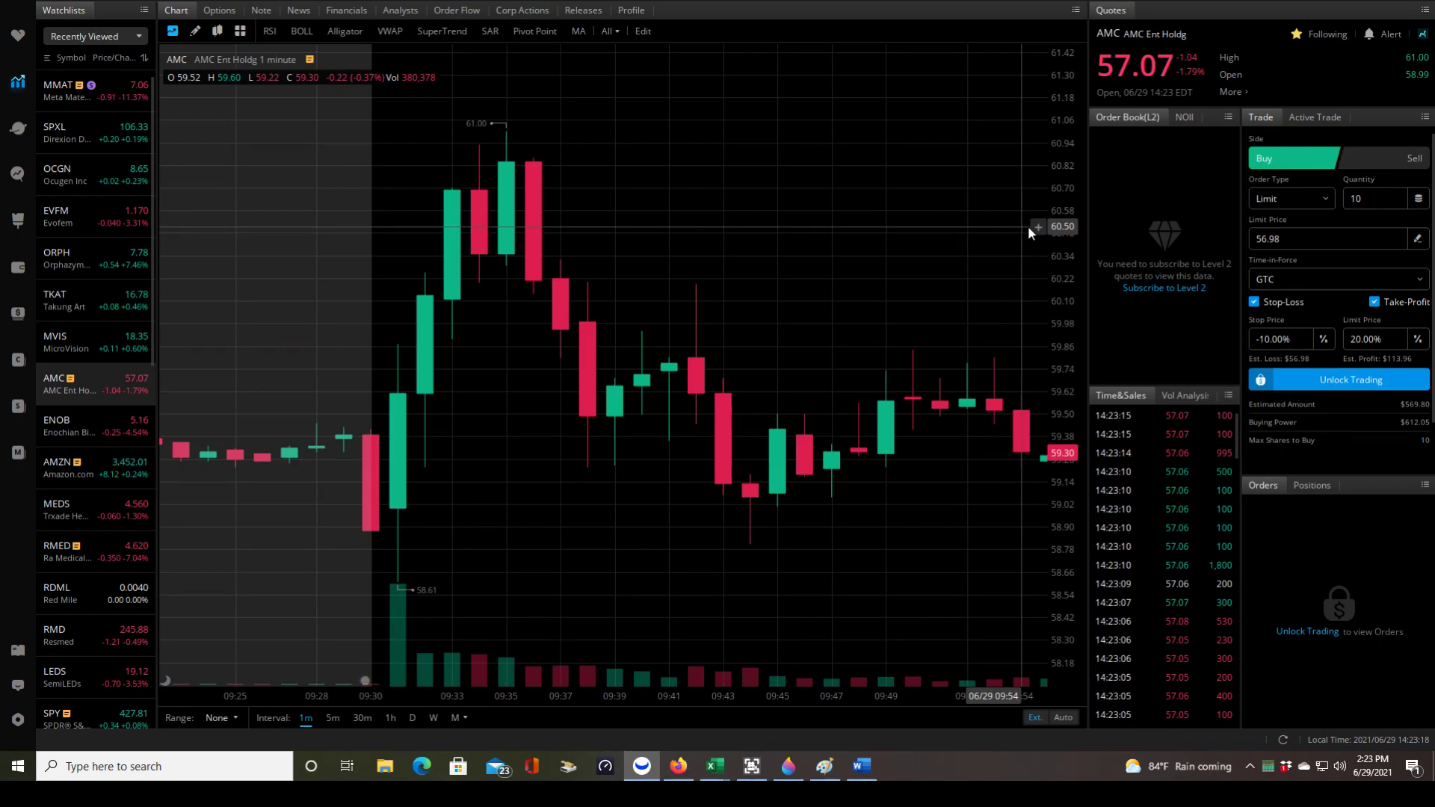
left_click_drag(861, 215, 885, 222)
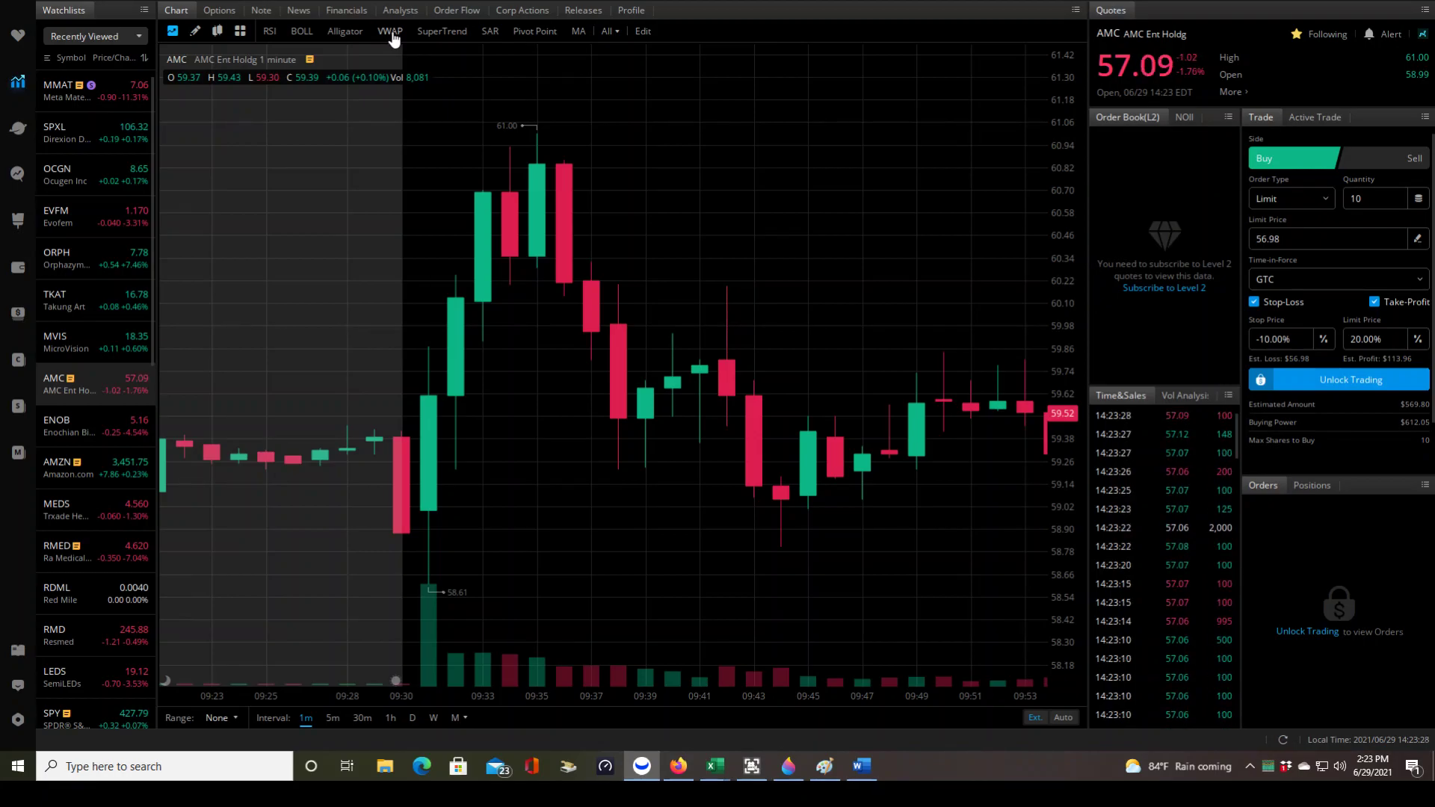
Turn on the VWAP indicator and pan the chart back and forth to view it.
left_click(390, 33)
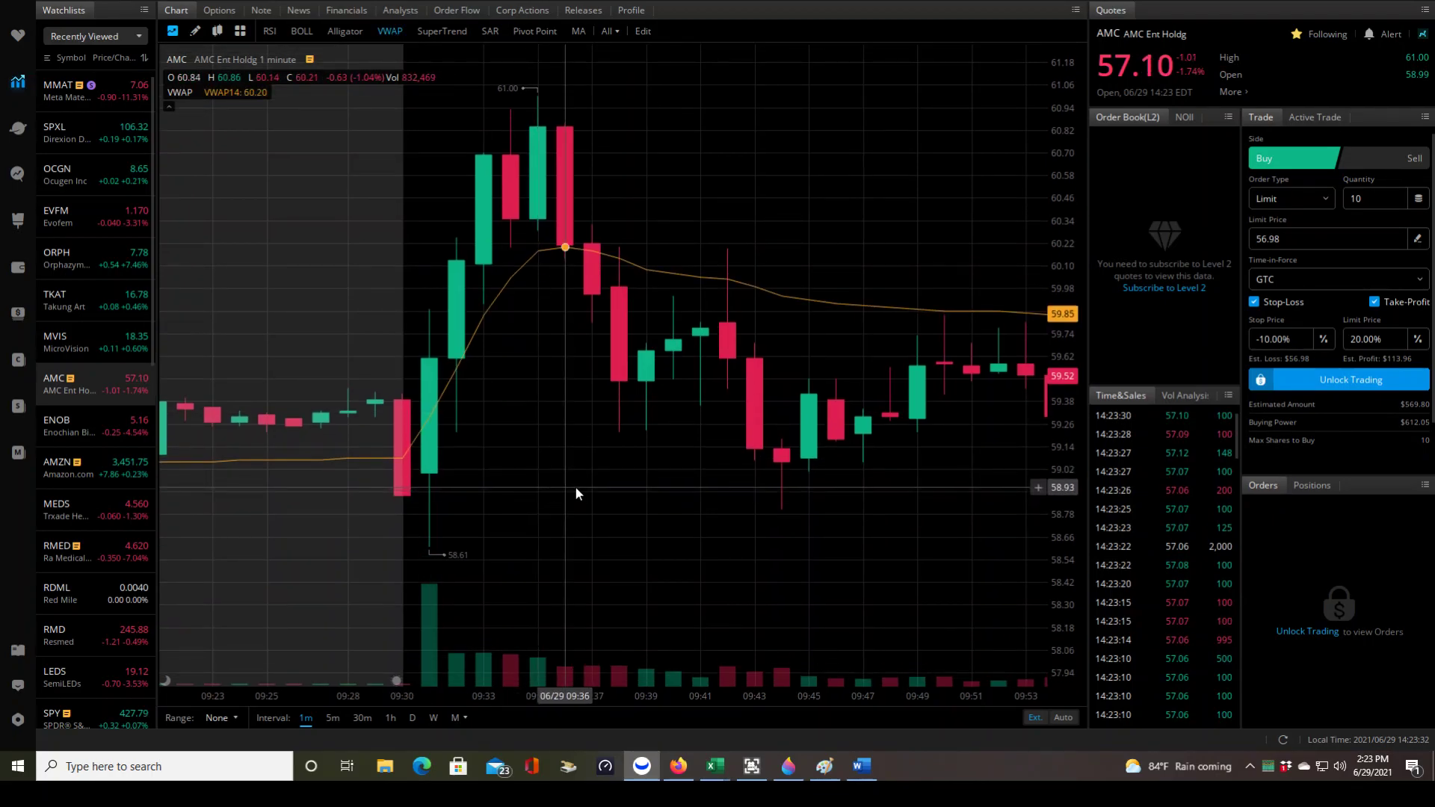
left_click_drag(576, 488, 639, 492)
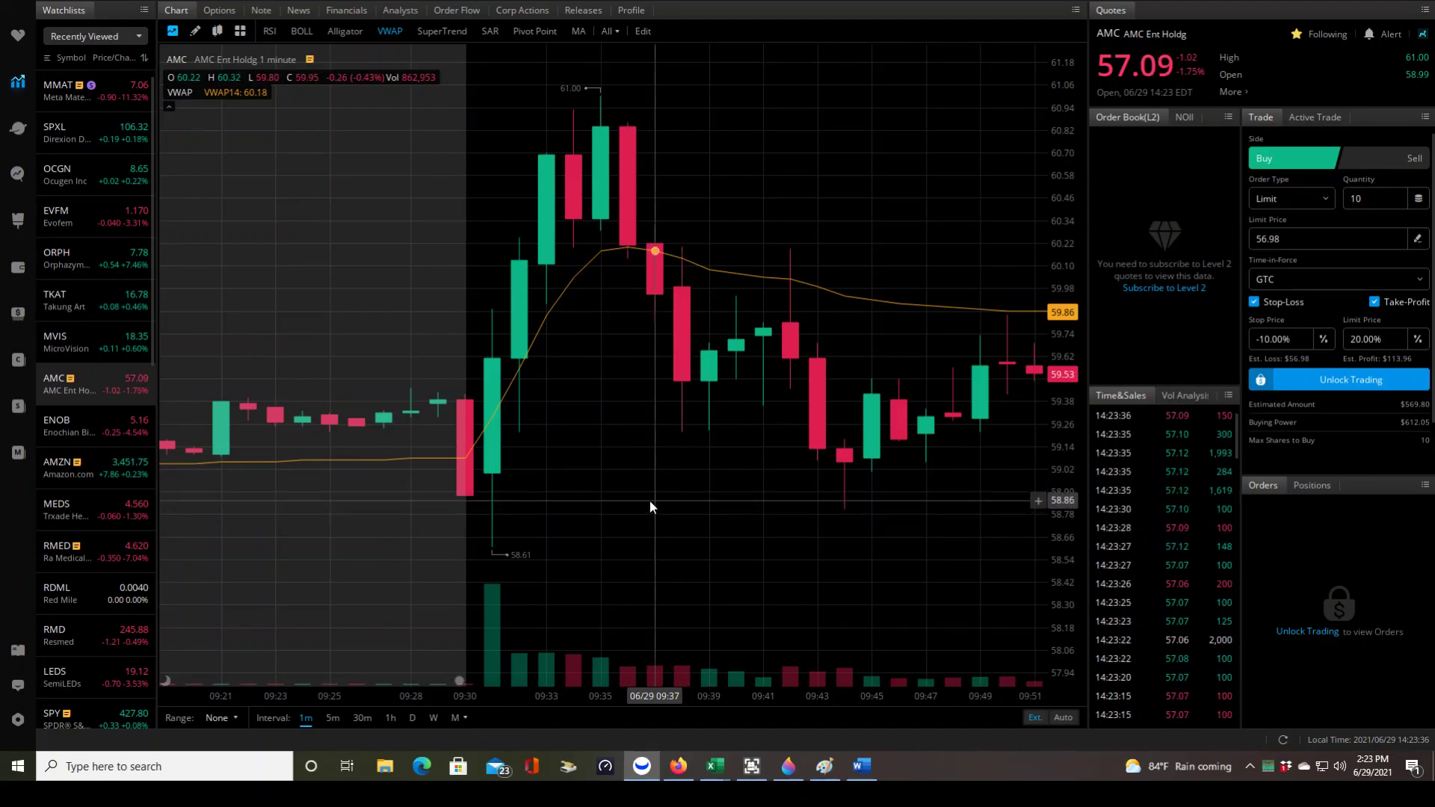
left_click_drag(648, 501, 634, 501)
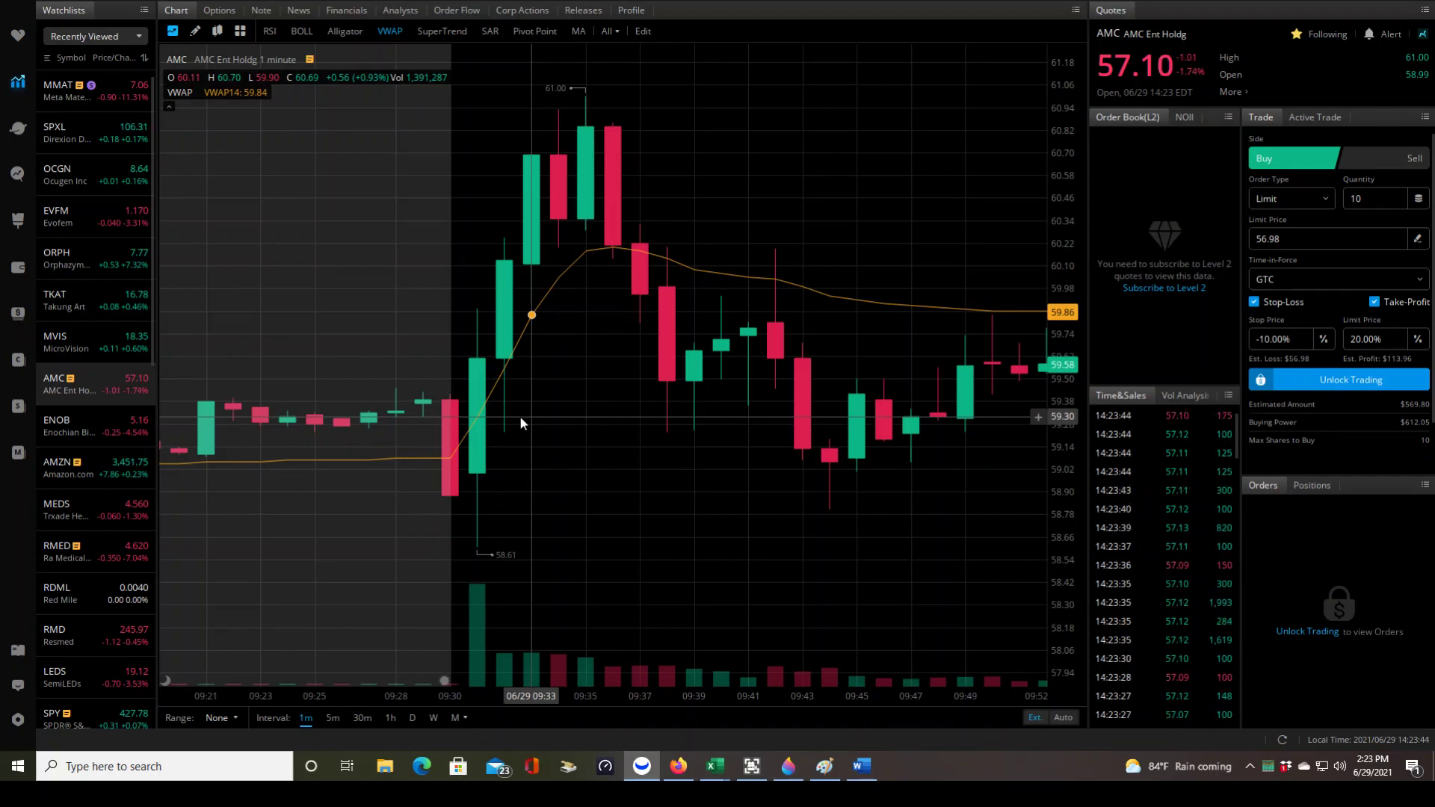
Compare VWAP on 5-minute and then 30-minute candles, resetting and zooming each chart.
left_click(333, 717)
right_click(737, 362)
left_click(772, 527)
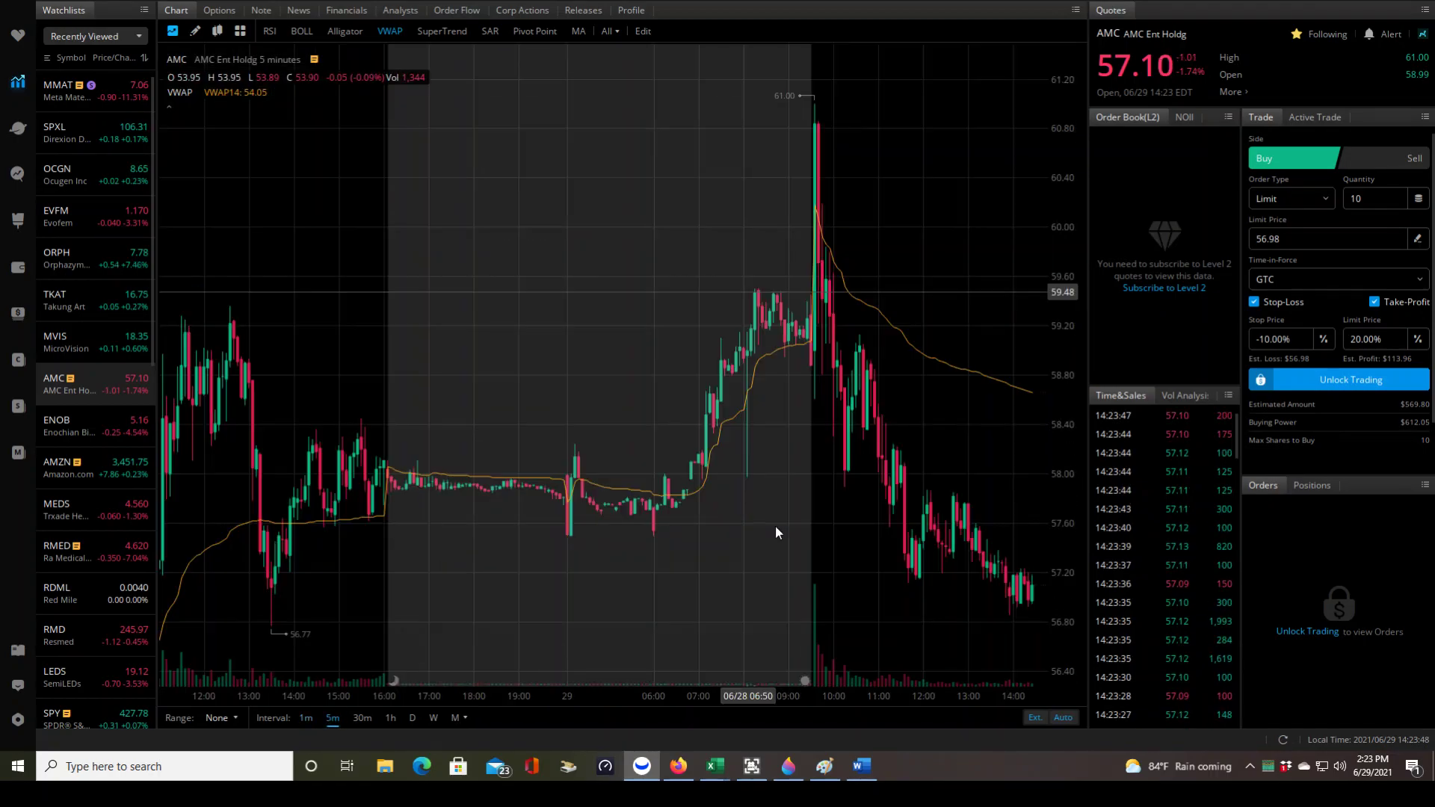
scroll(770, 266, "up", 5)
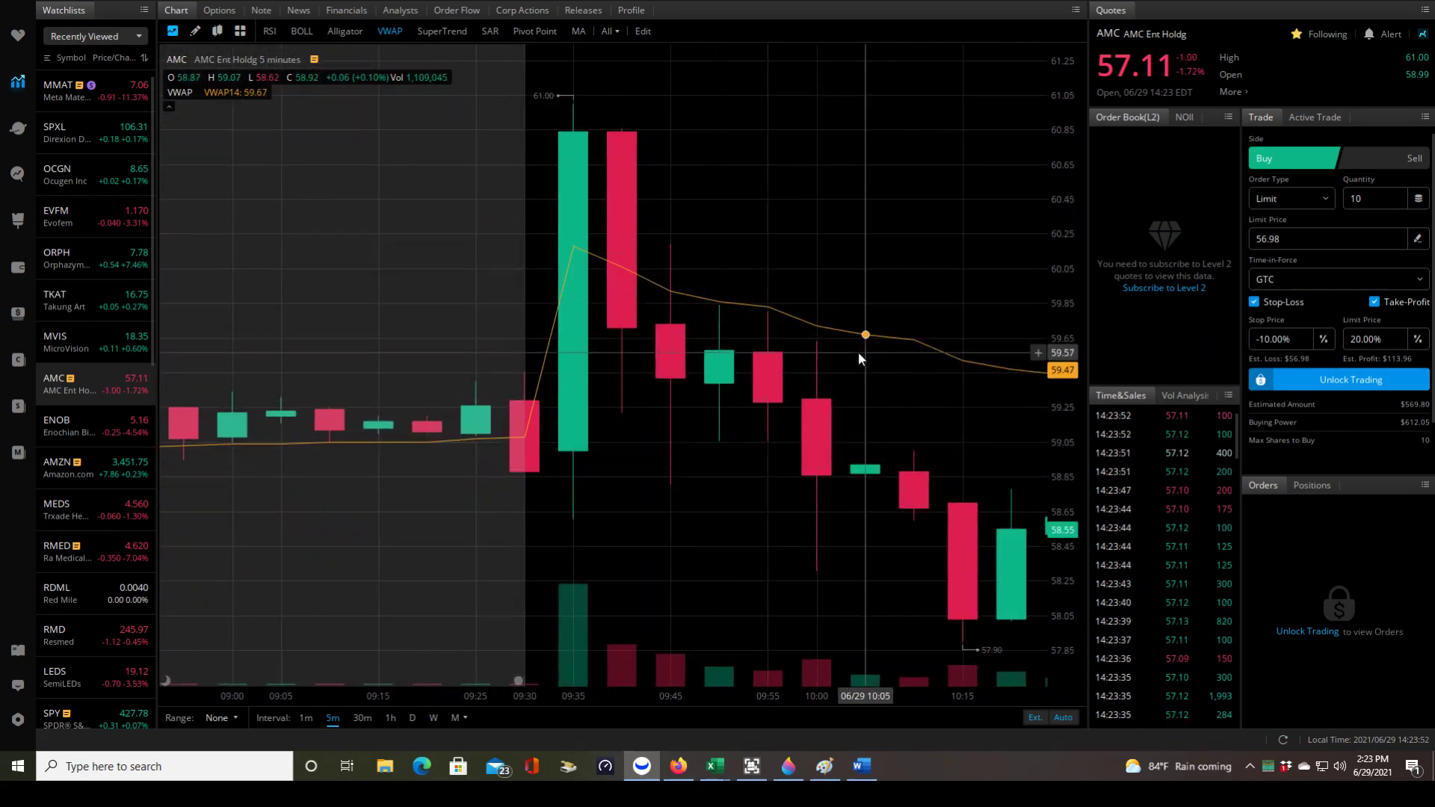
left_click(363, 717)
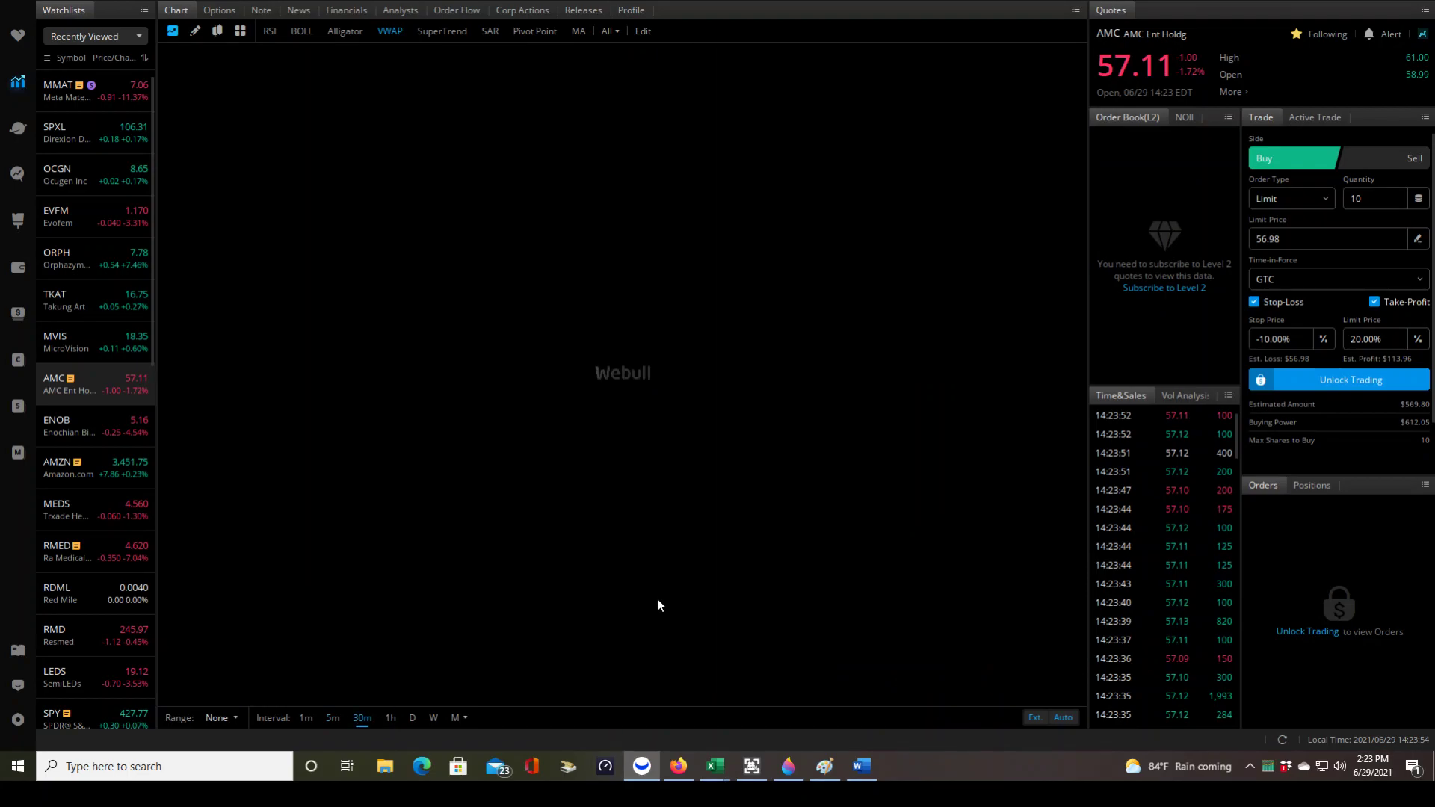
right_click(928, 307)
left_click(953, 495)
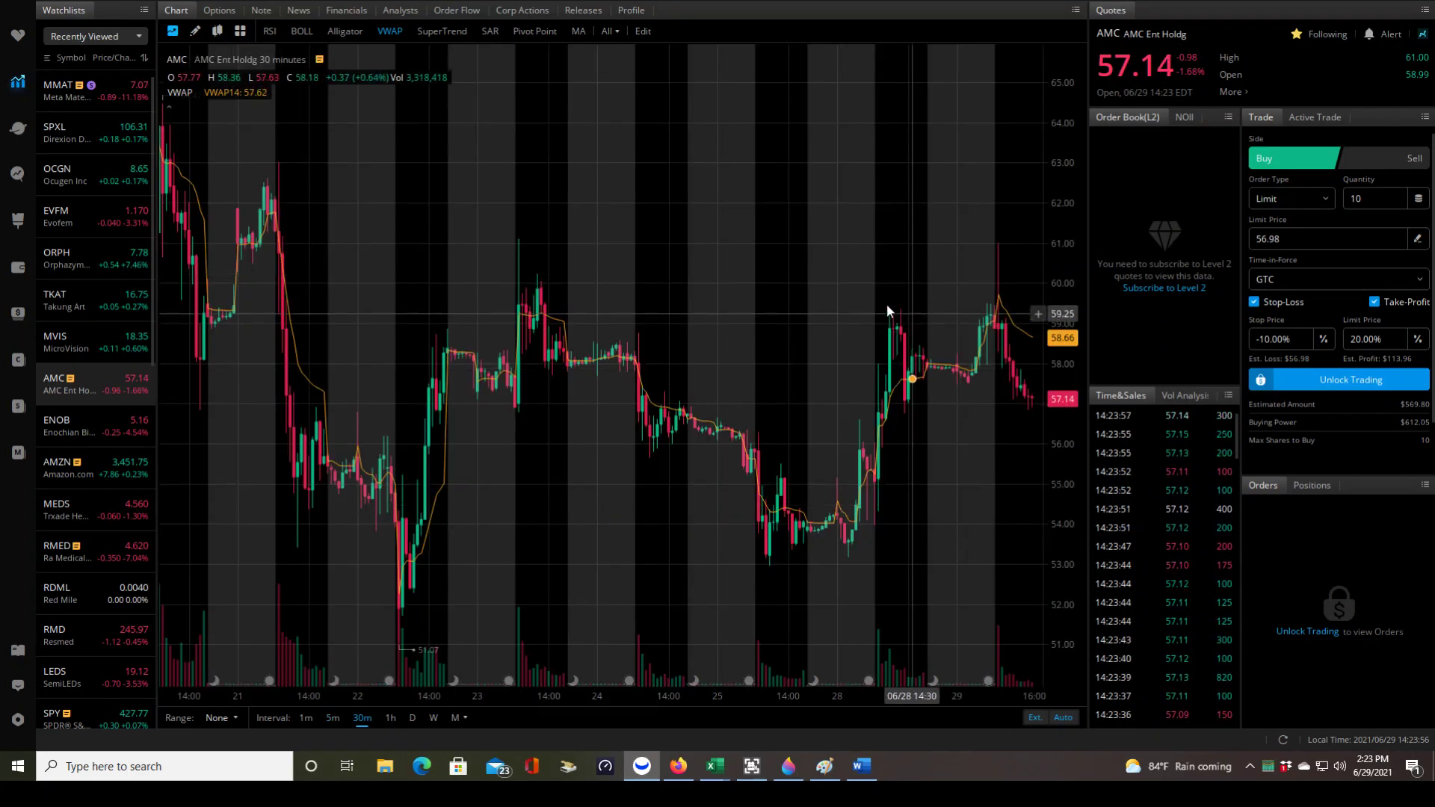
scroll(865, 308, "up", 5)
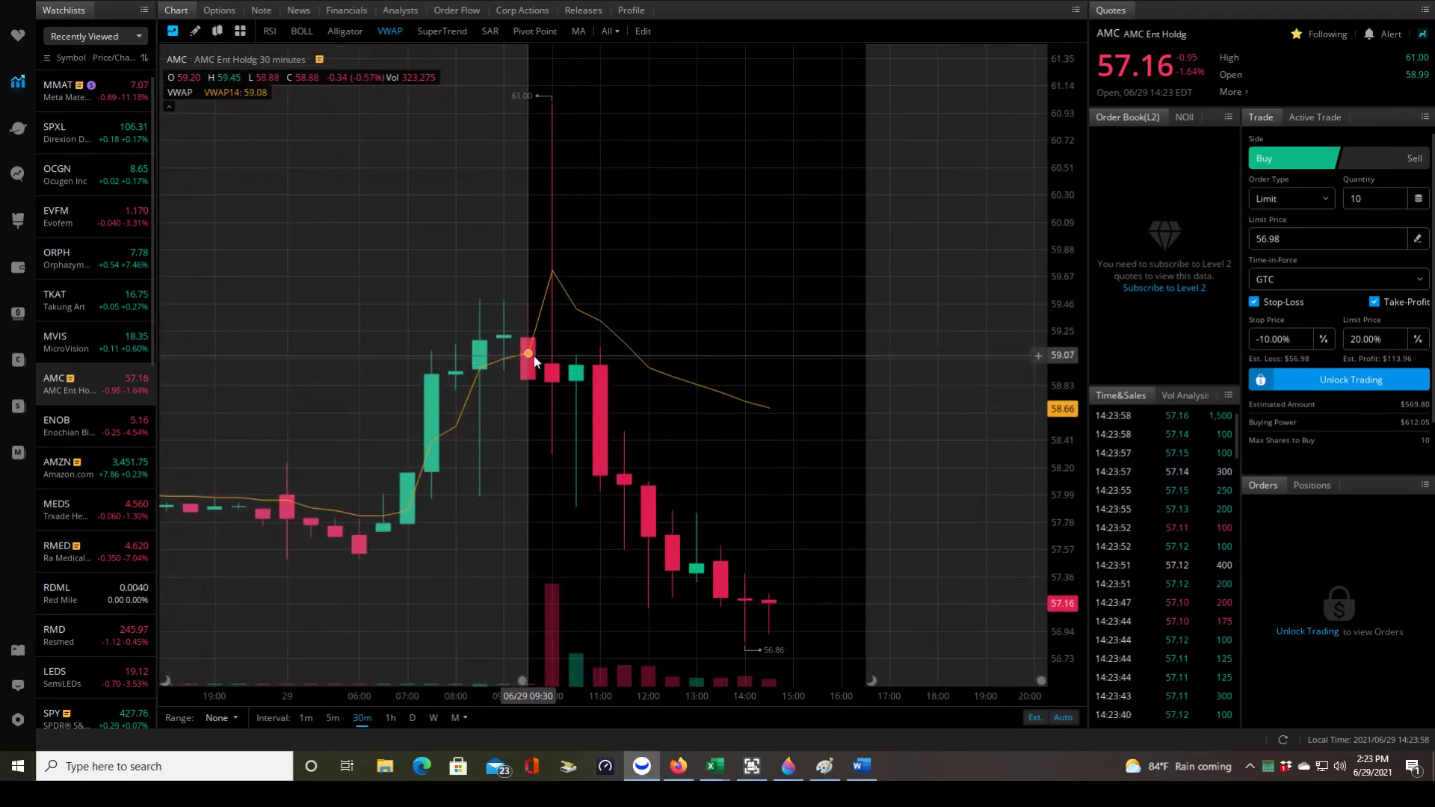
Return to 1-minute candles, reset the chart to the whole session and zoom in.
left_click(306, 718)
right_click(734, 196)
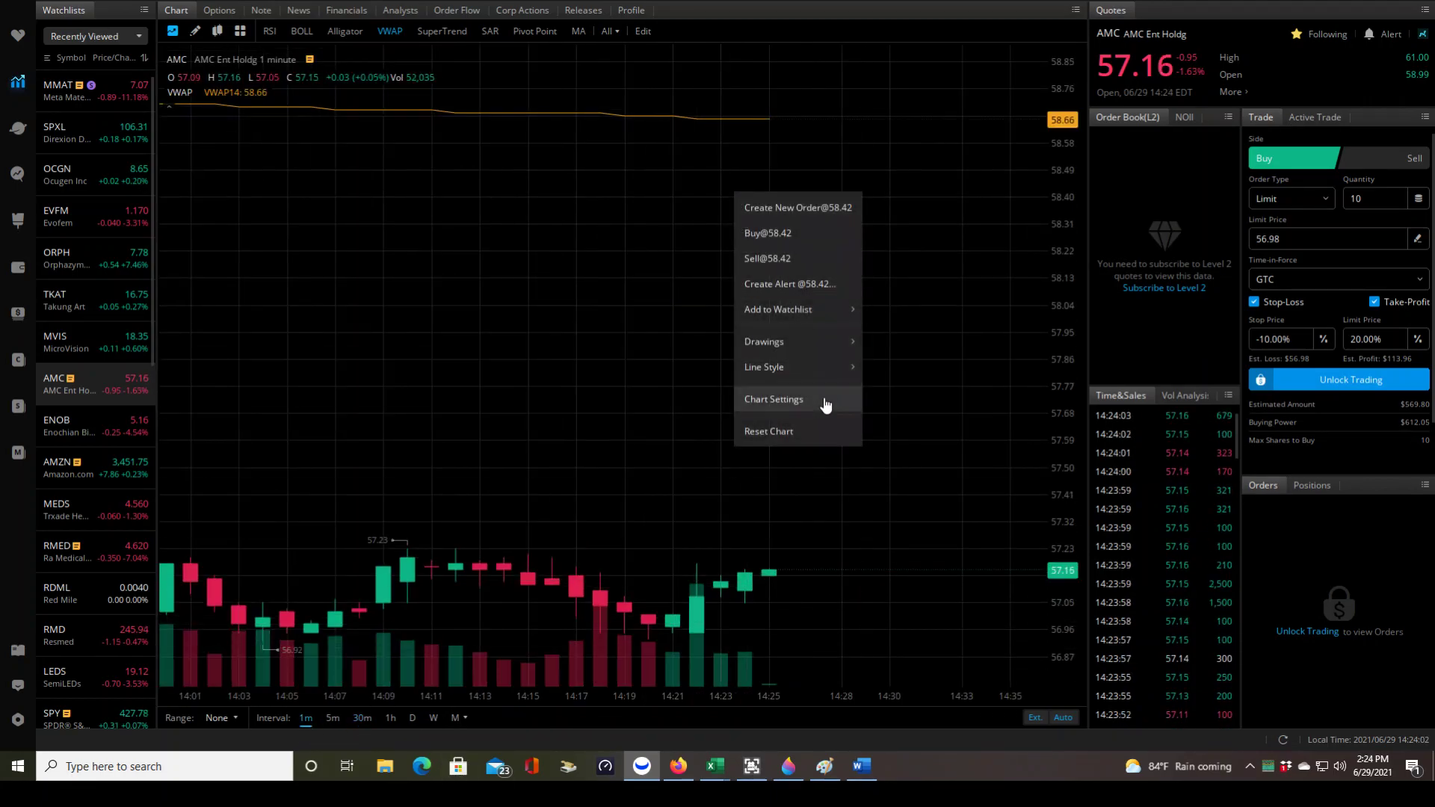
left_click(807, 438)
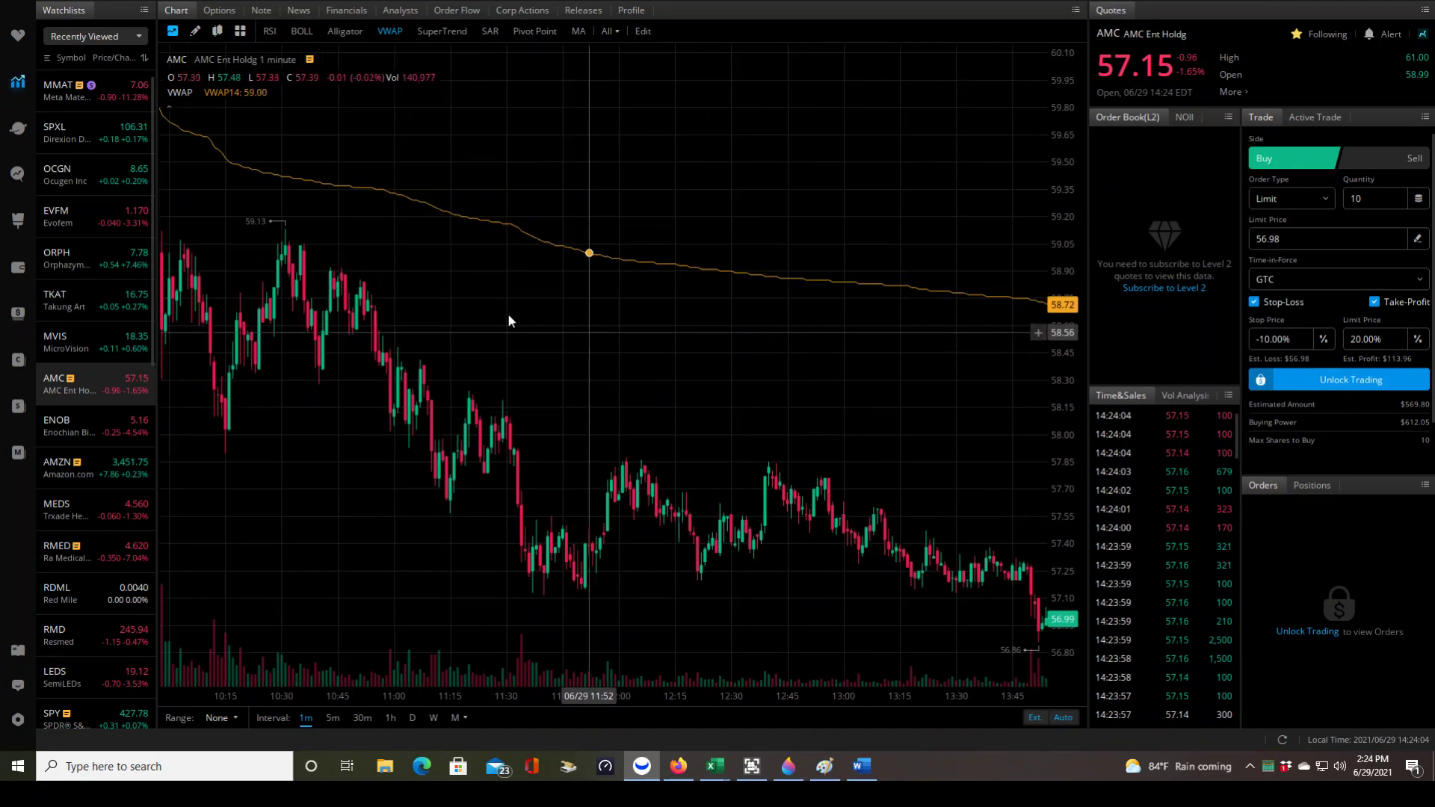
scroll(506, 317, "down", 3)
scroll(657, 330, "up", 5)
scroll(657, 331, "up", 5)
Refit the 1-minute view out to 09:45 to show the run to 61.00.
left_click_drag(1055, 394, 1055, 351)
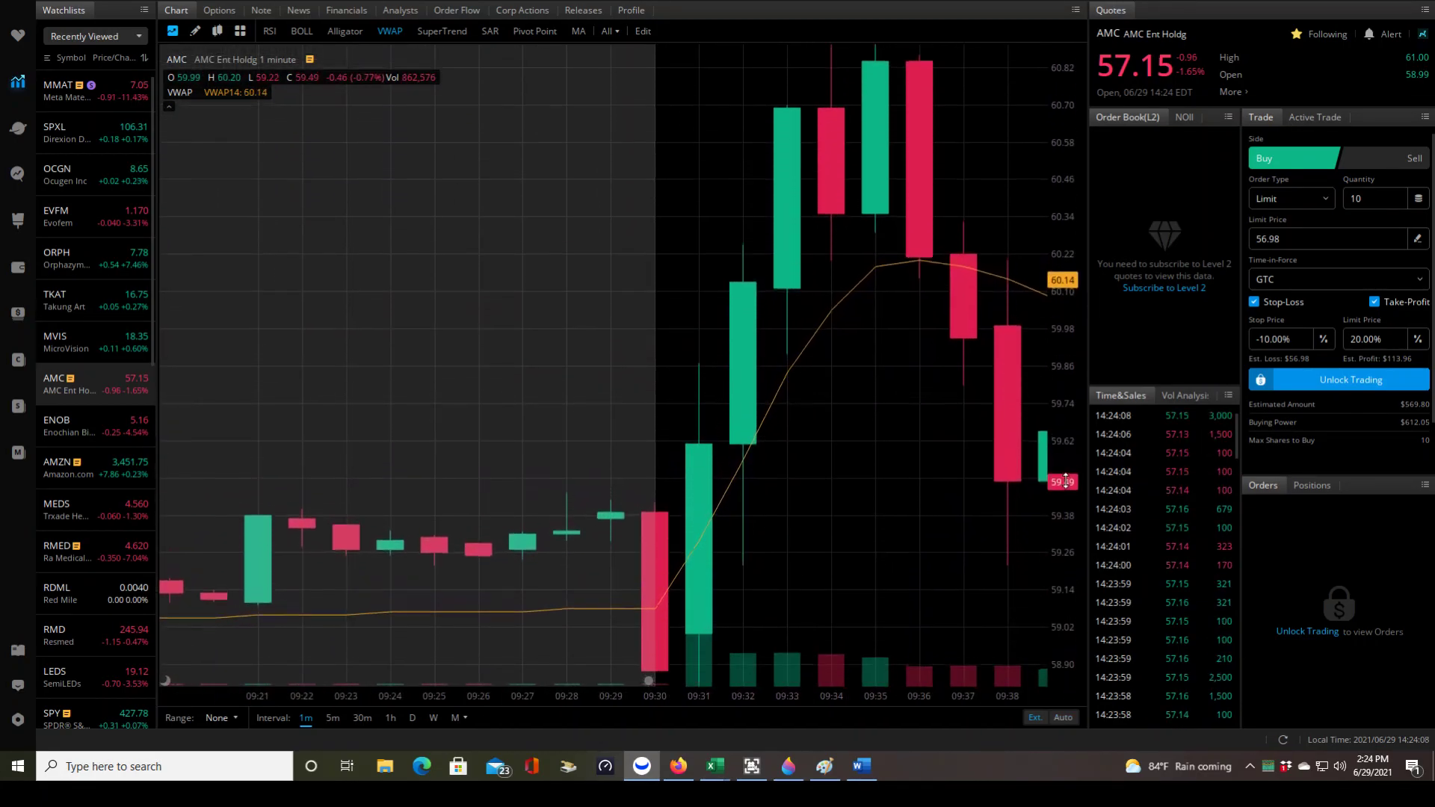
left_click_drag(929, 400, 900, 481)
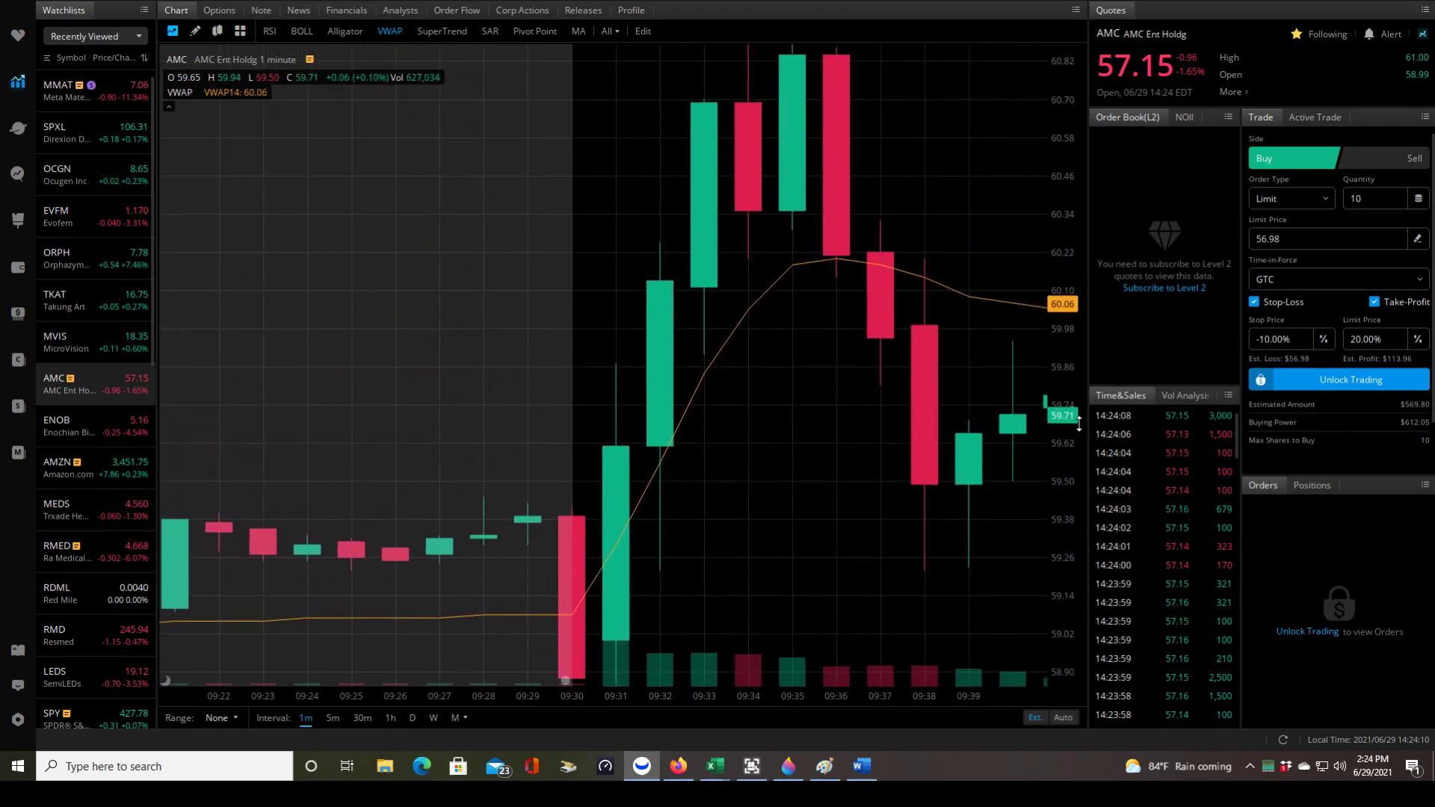
left_click_drag(1061, 351, 1061, 408)
left_click_drag(974, 170, 792, 231)
scroll(881, 192, "down", 2)
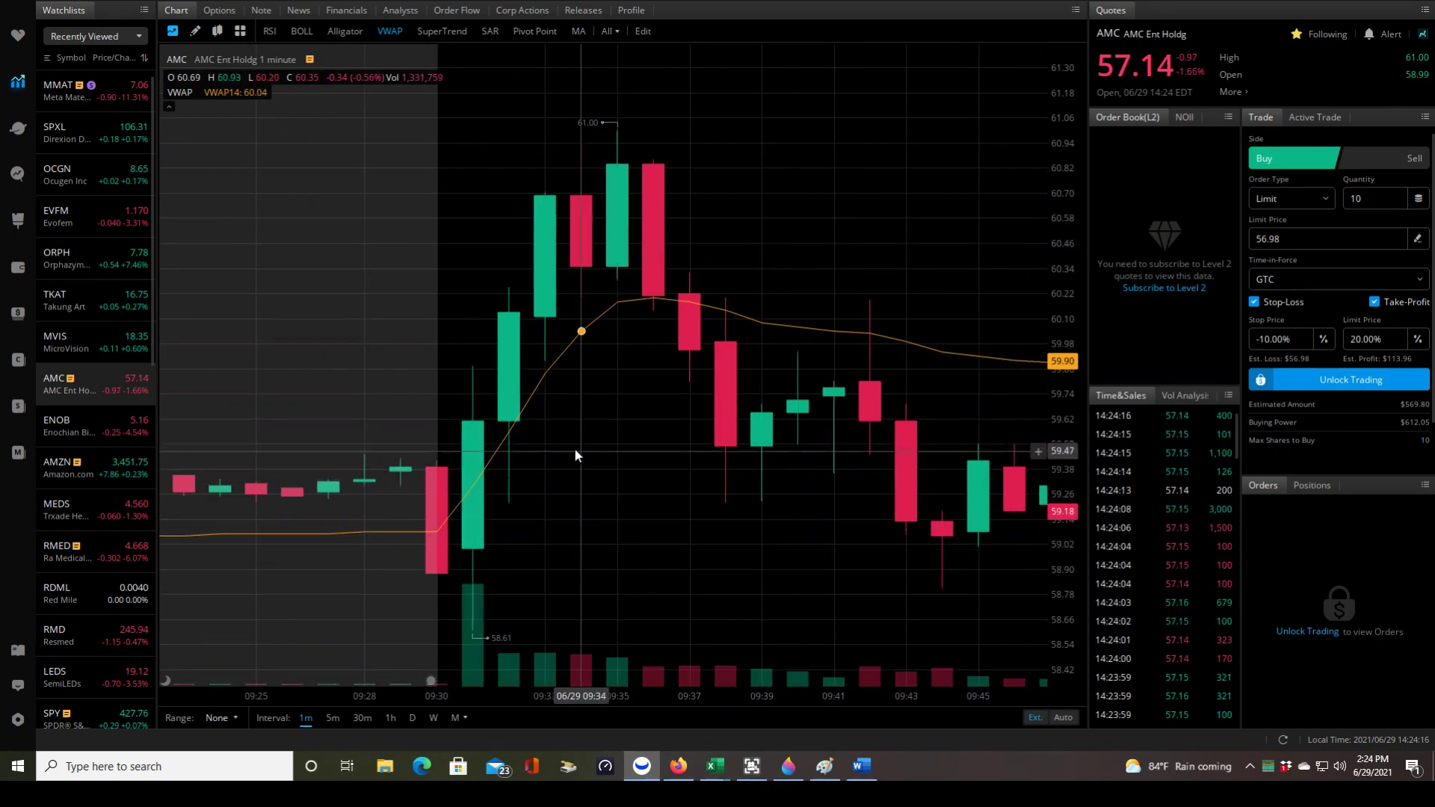
left_click_drag(581, 512, 589, 426)
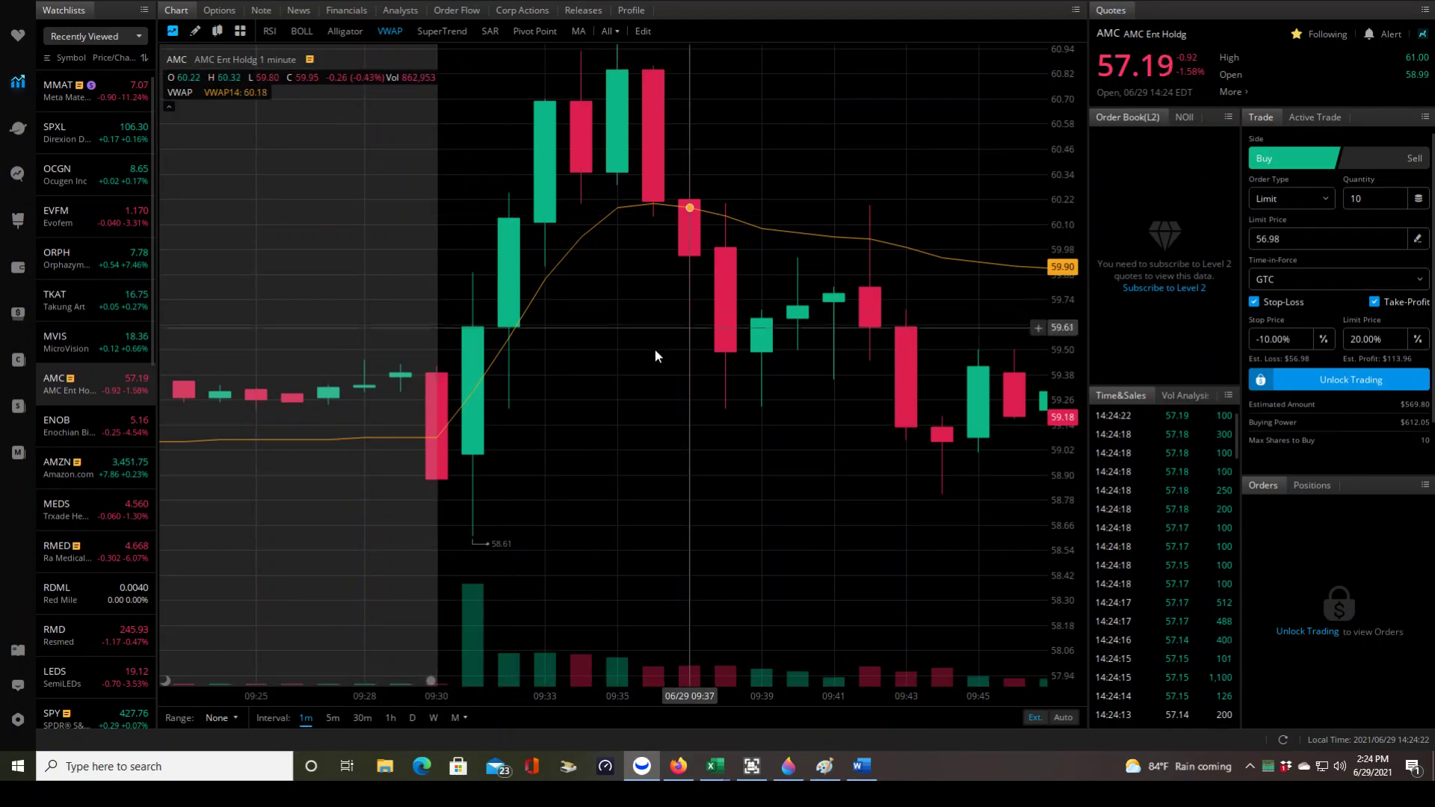
left_click(203, 91)
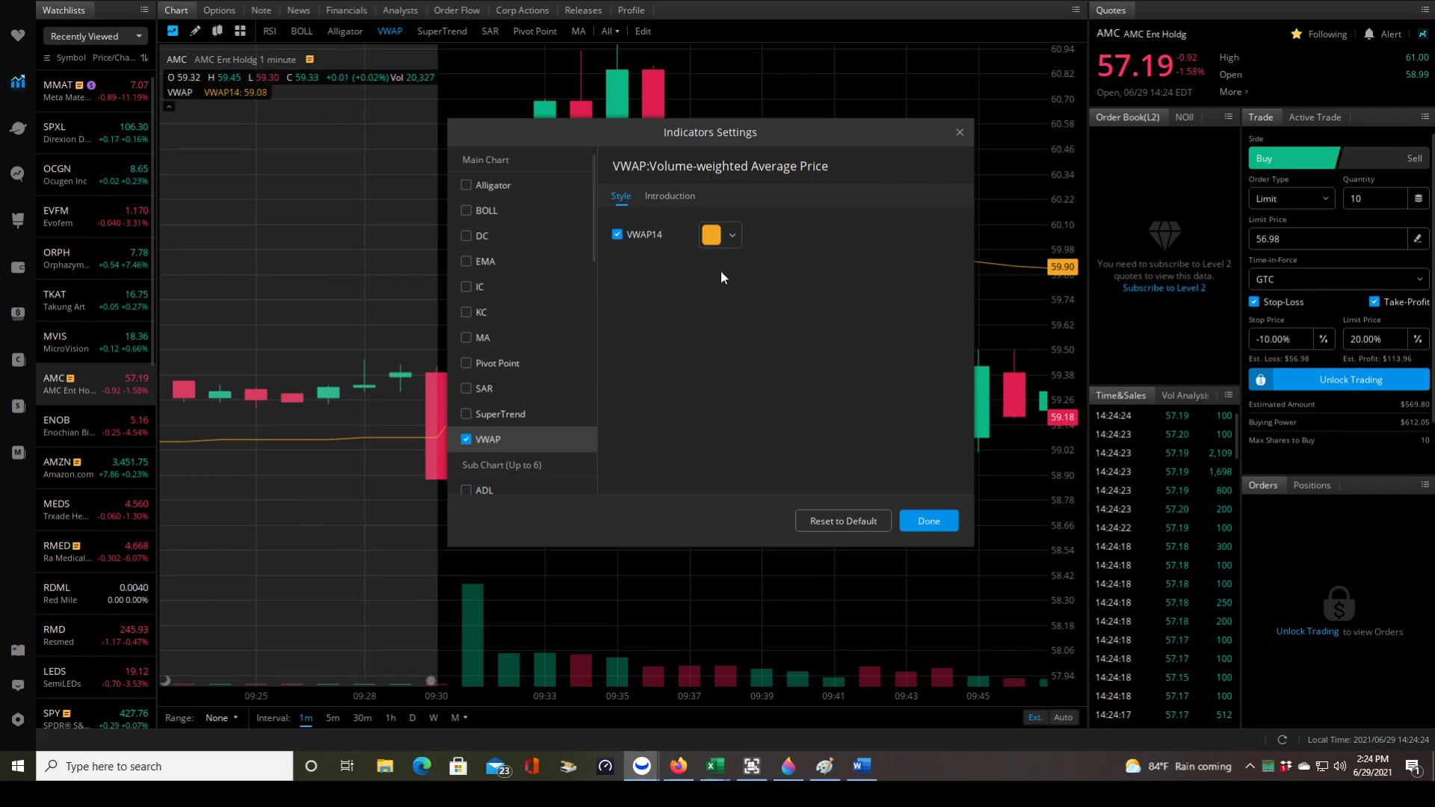
left_click(711, 236)
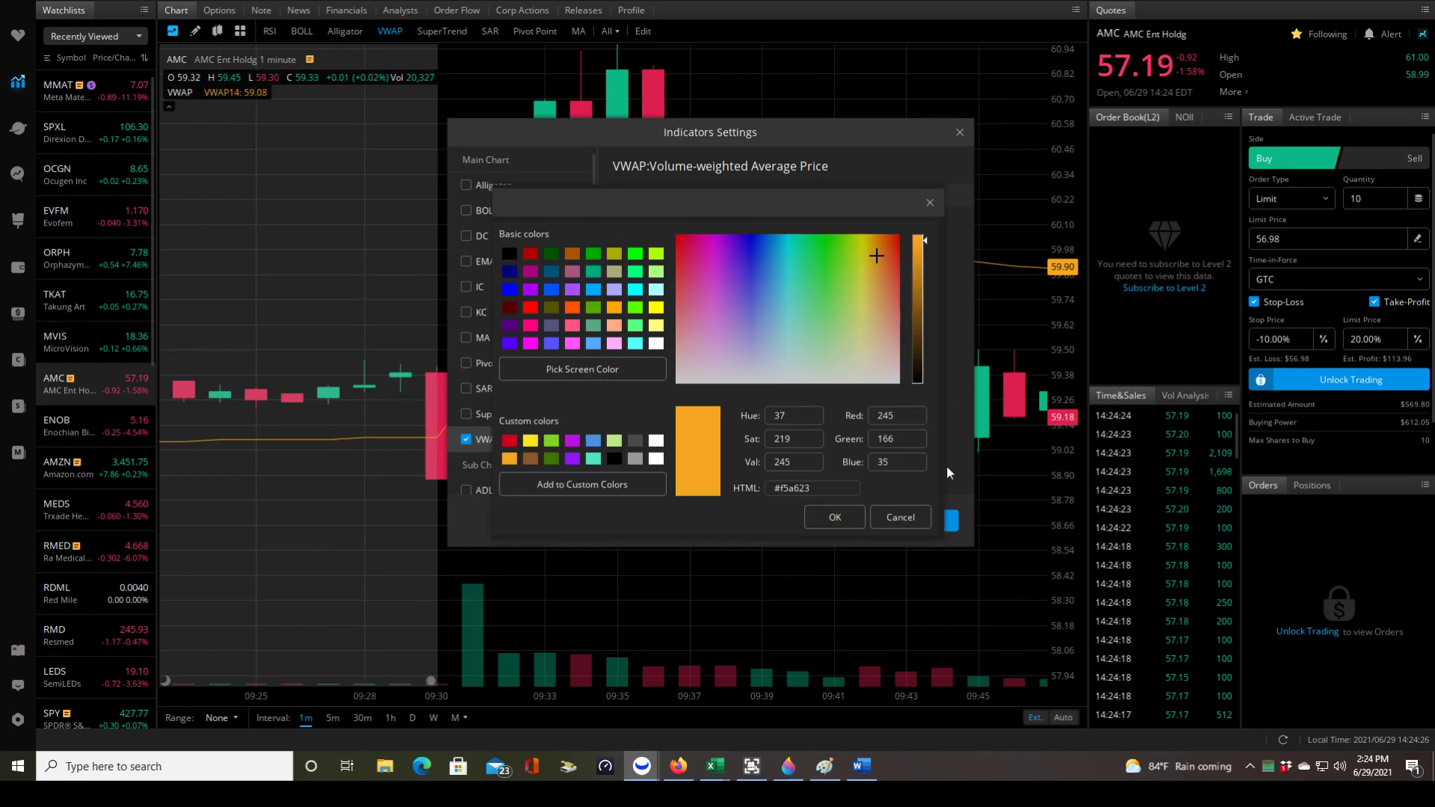
left_click(929, 202)
left_click(960, 132)
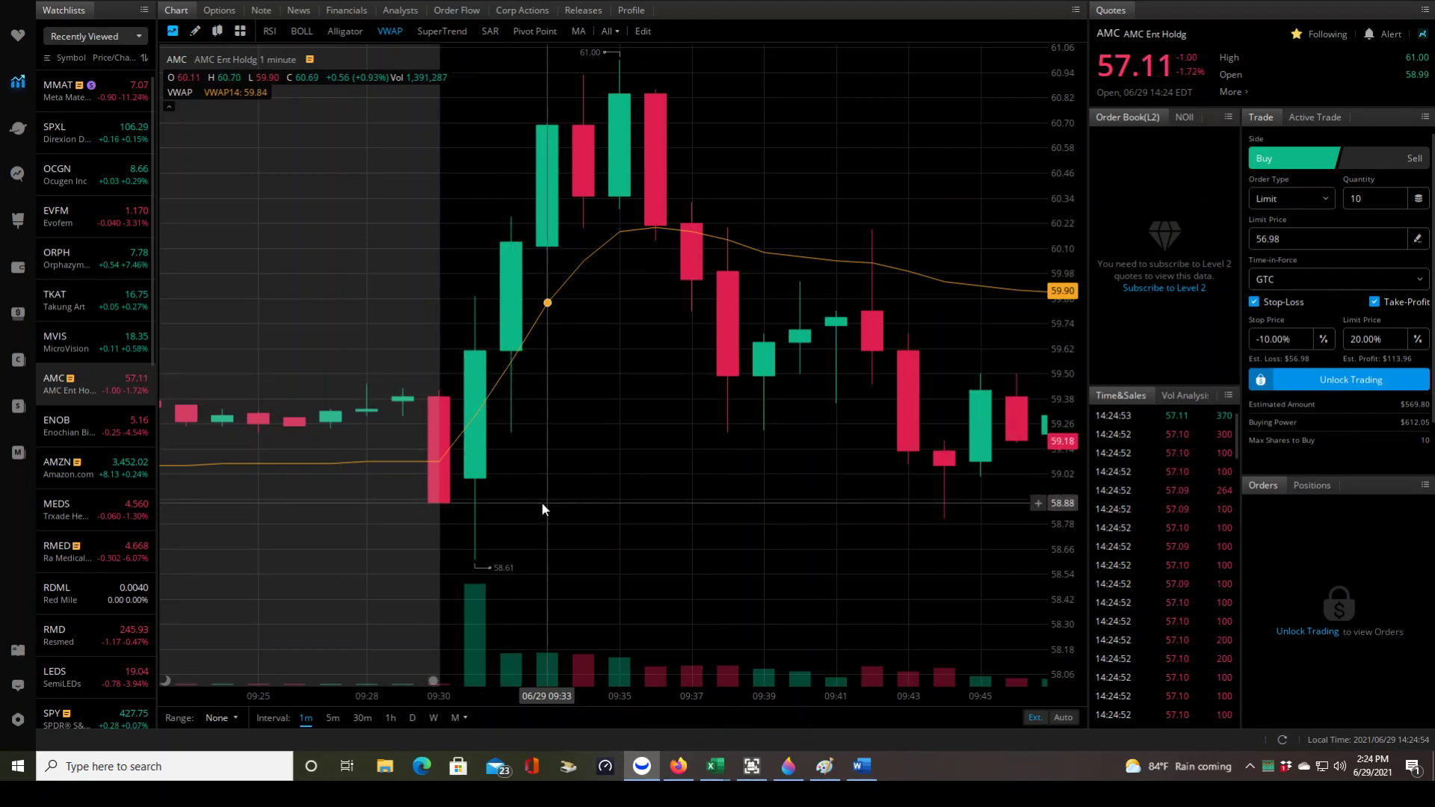
left_click_drag(544, 500, 544, 468)
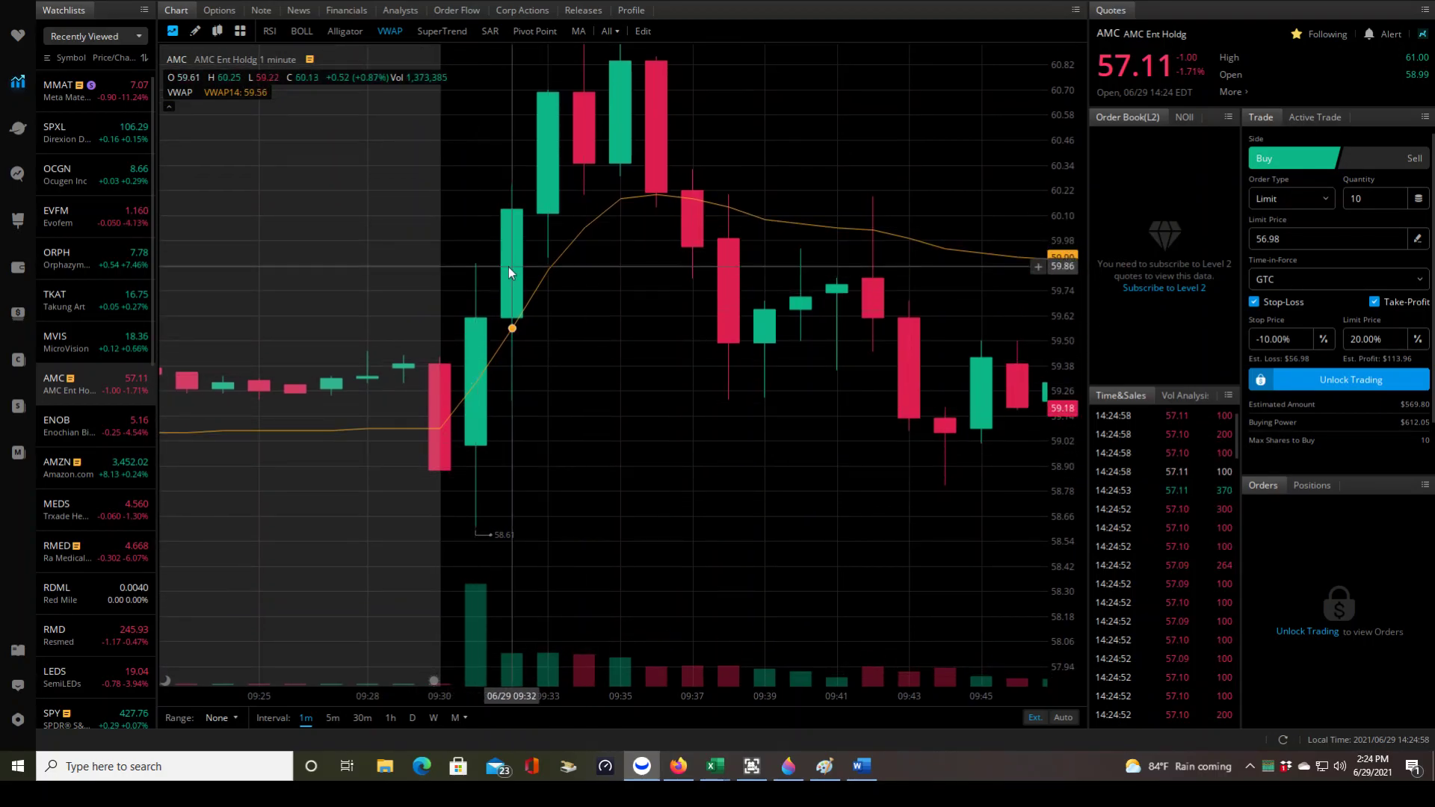
left_click_drag(471, 477, 505, 495)
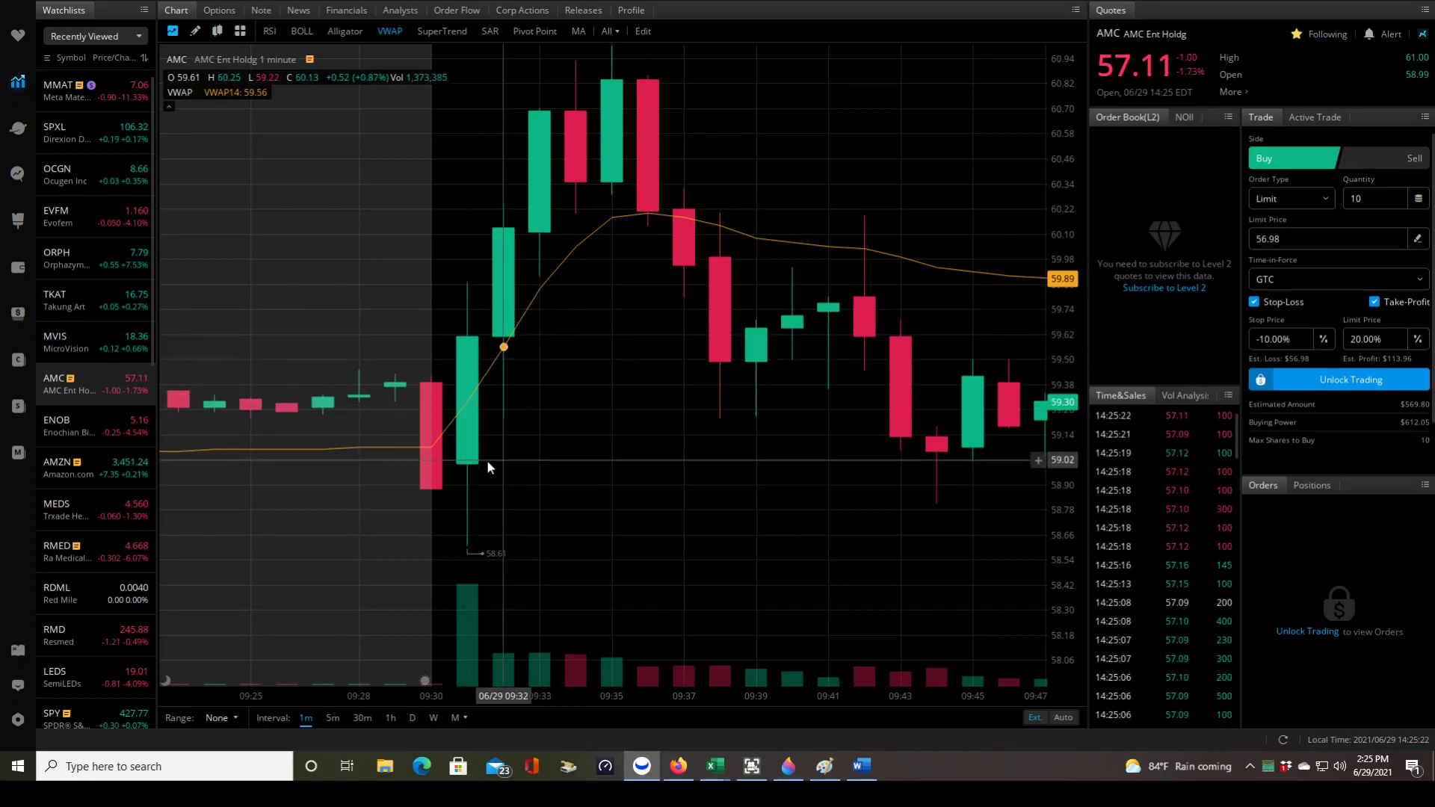
left_click_drag(488, 468, 514, 305)
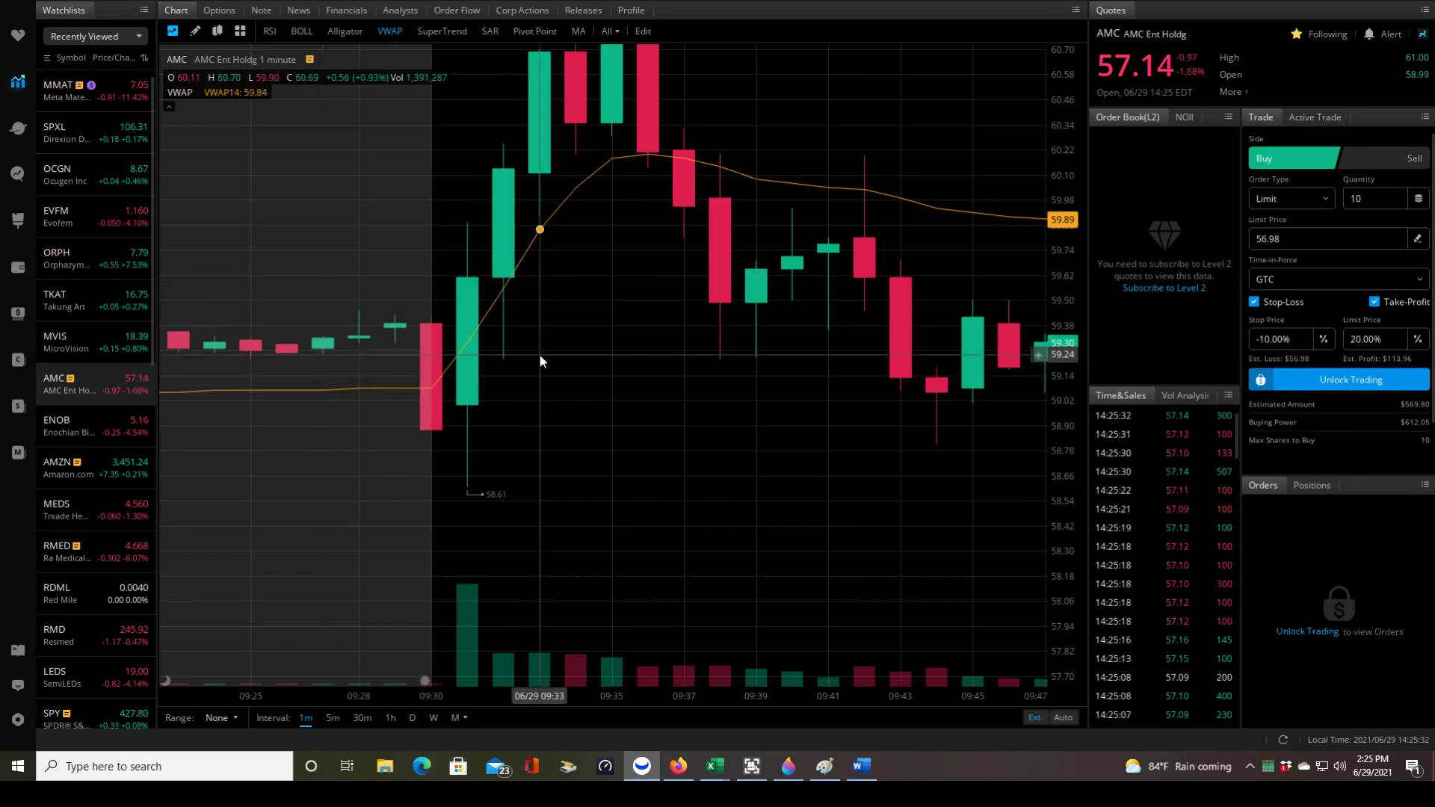
left_click_drag(538, 363, 543, 400)
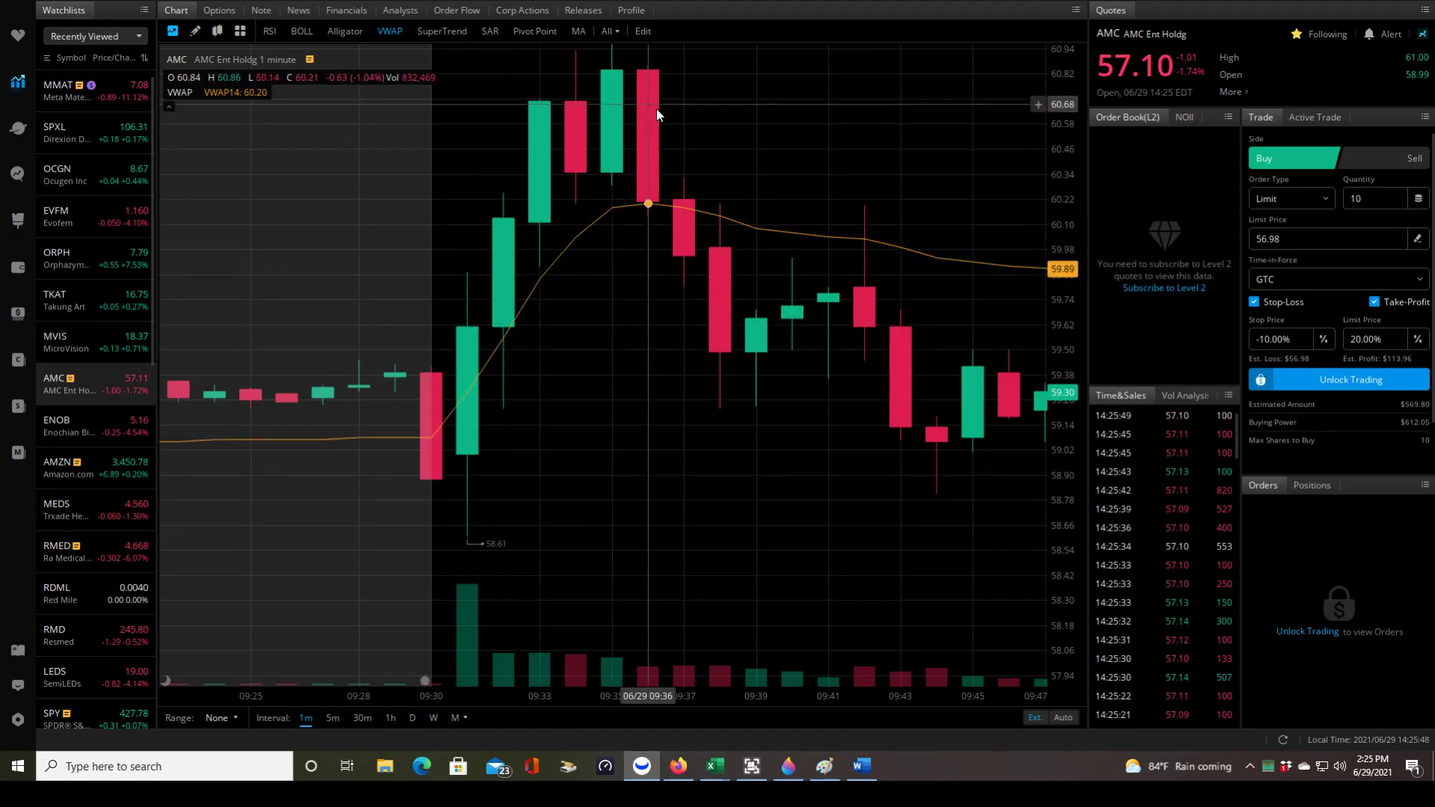
left_click_drag(636, 211, 638, 280)
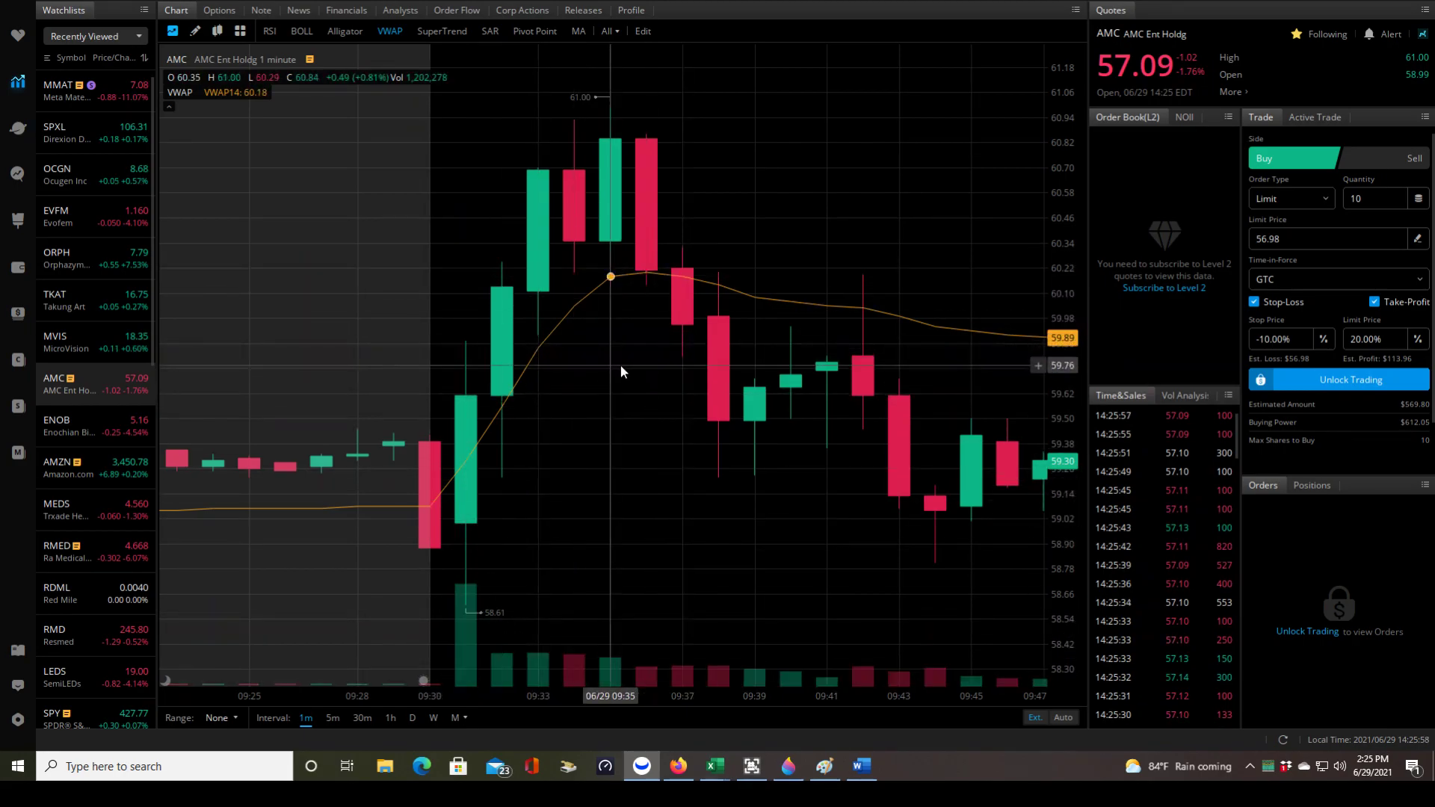
left_click_drag(622, 348, 598, 393)
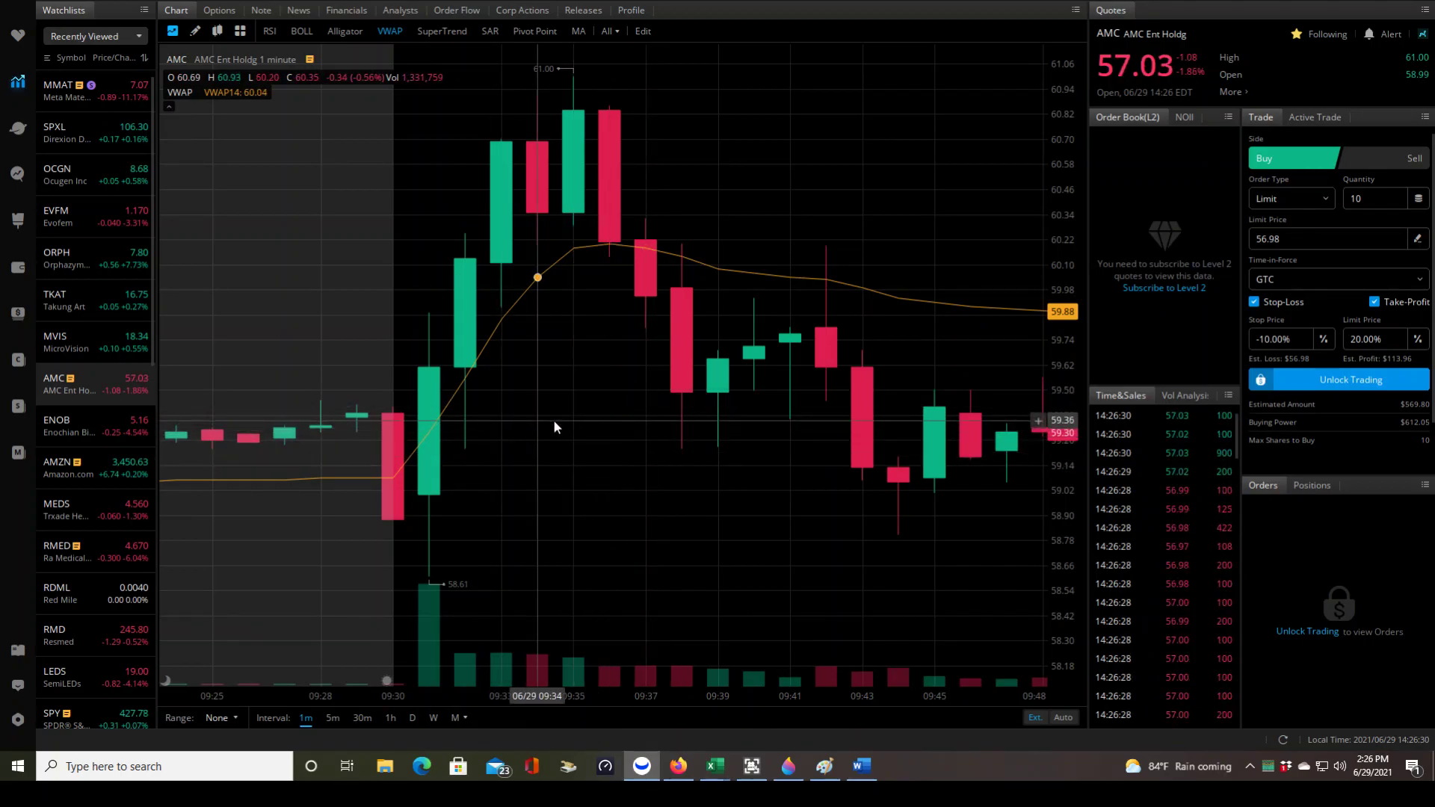
left_click_drag(572, 435, 576, 469)
scroll(577, 468, "up", 2)
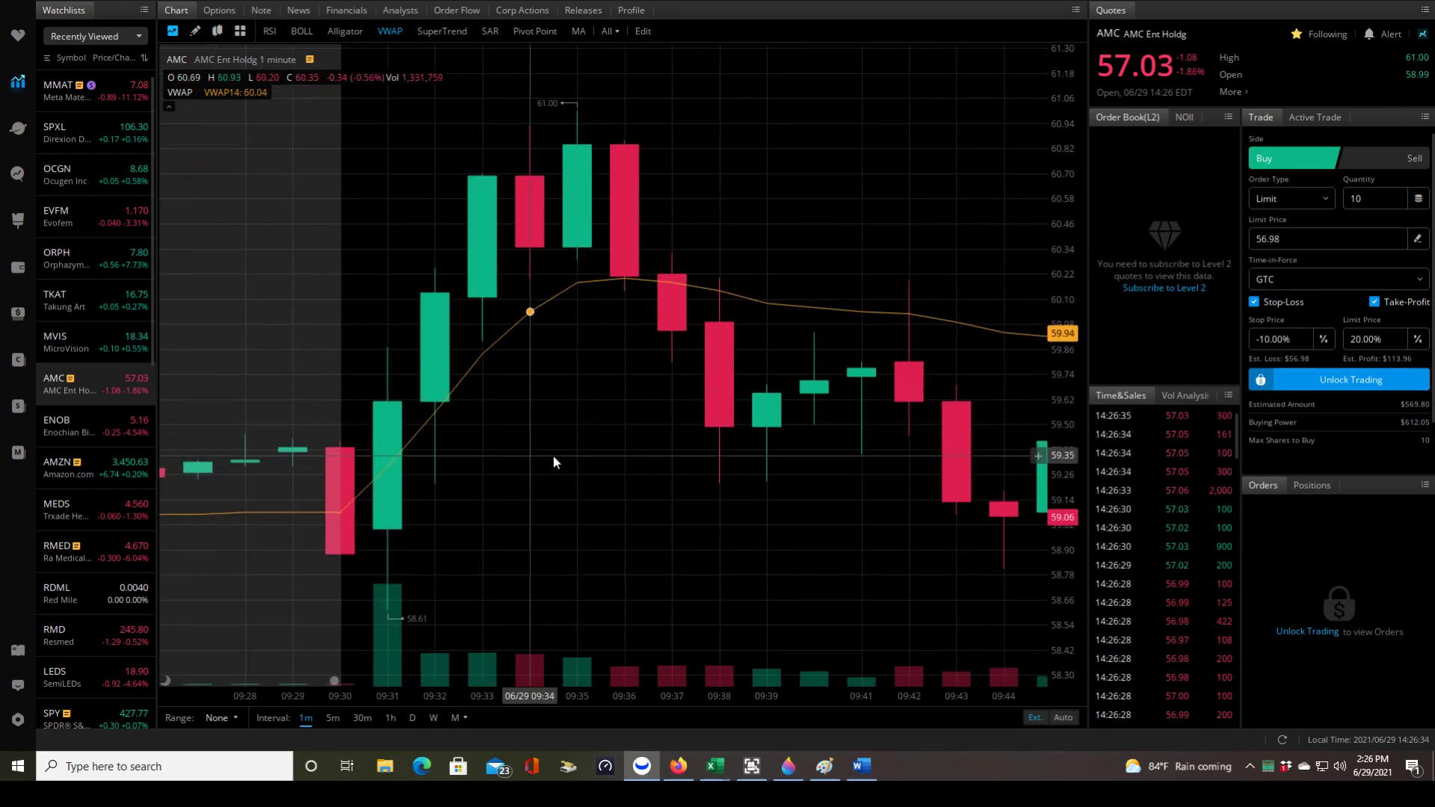
scroll(562, 462, "down", 2)
left_click_drag(544, 486, 630, 487)
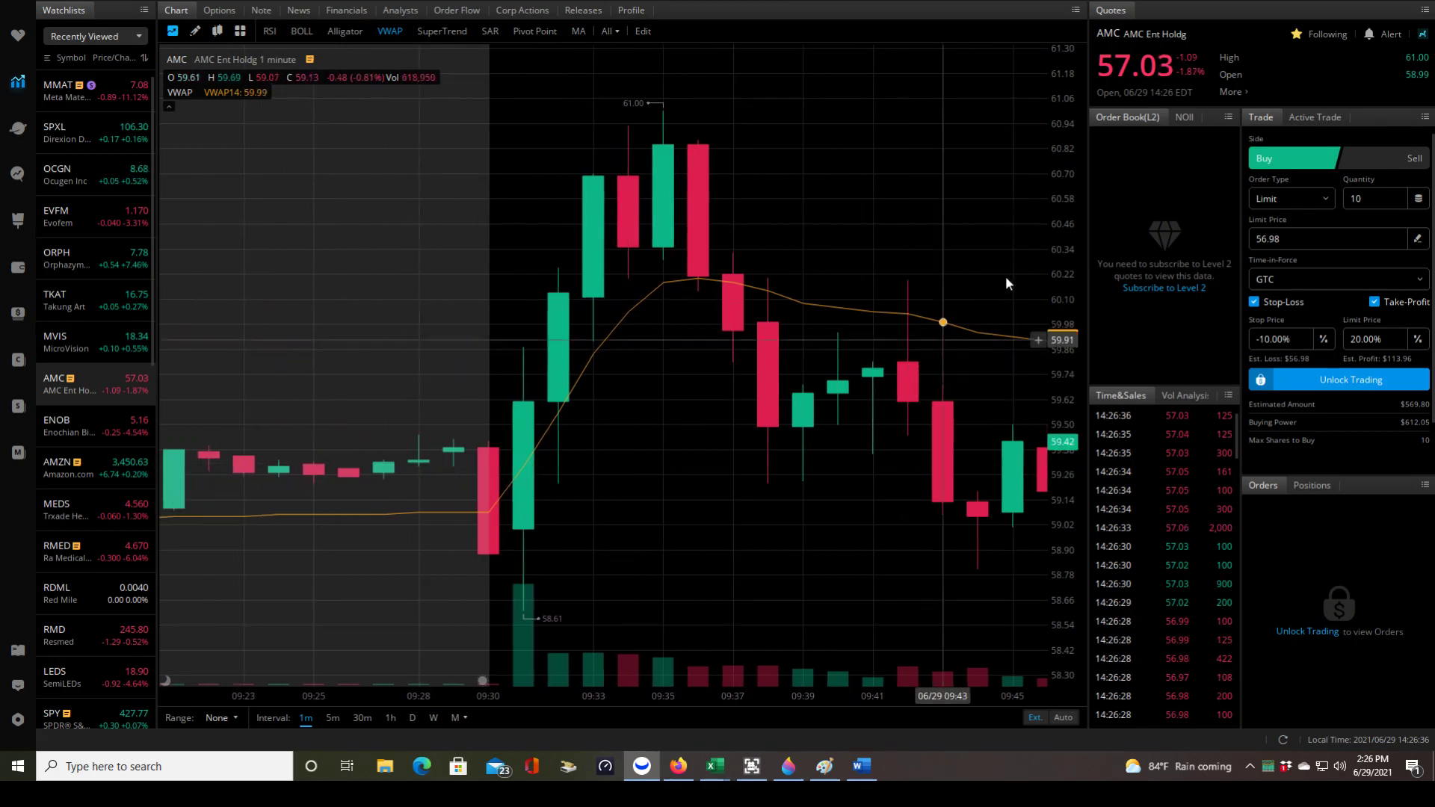
left_click_drag(1067, 254, 1074, 199)
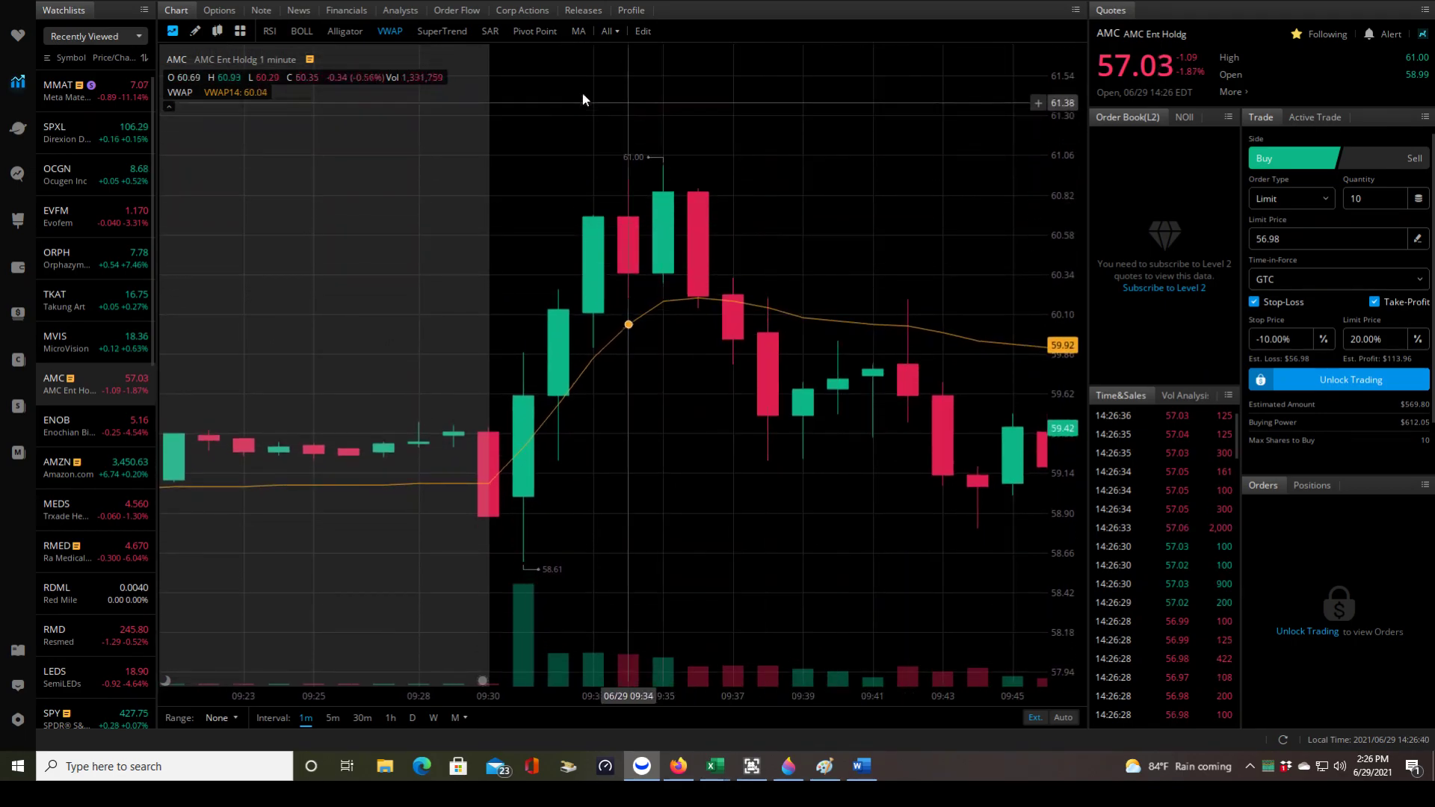
Enable the MA indicator so MA10 and MA200 lines overlay the AMC chart with VWAP.
left_click(644, 33)
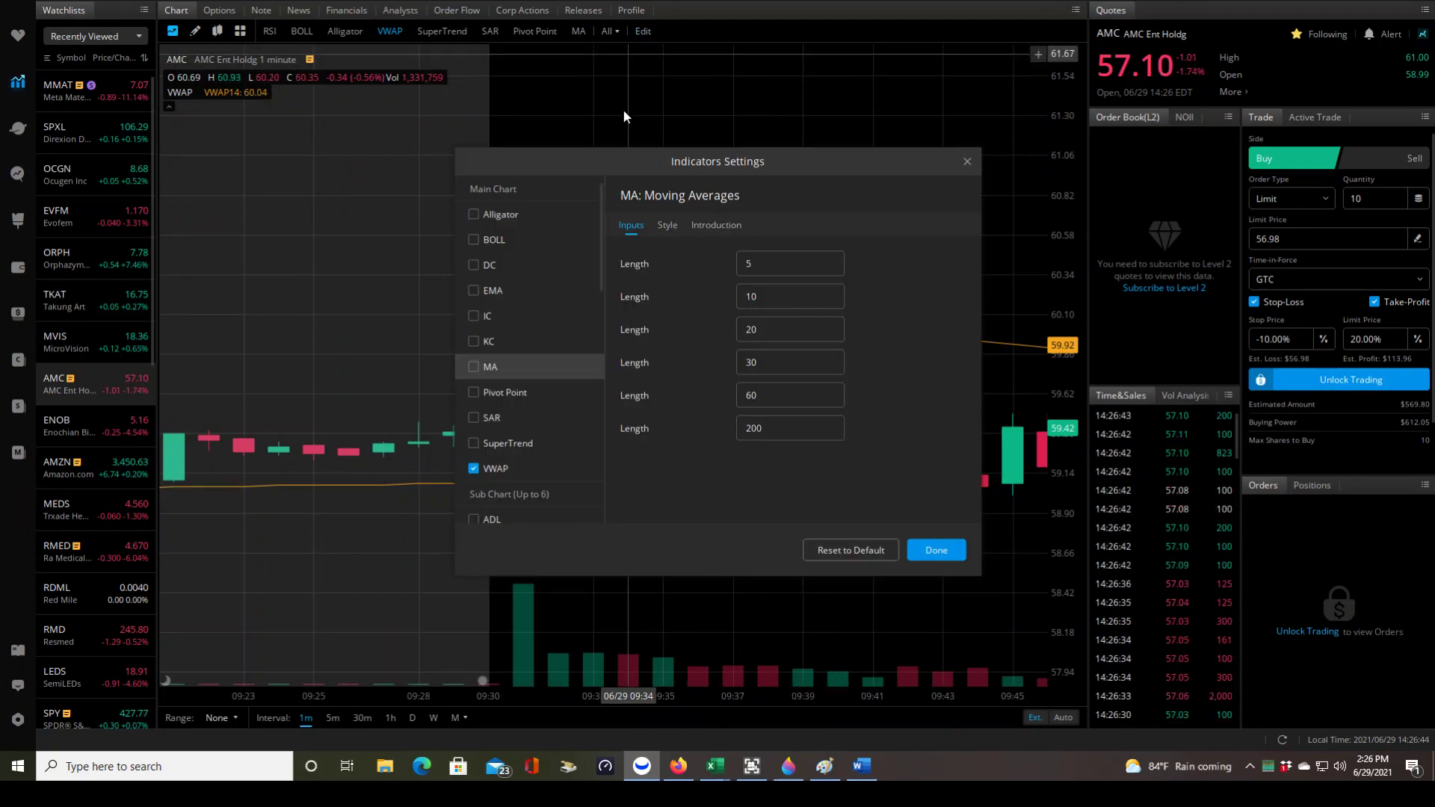
left_click_drag(604, 196, 634, 174)
left_click(499, 217)
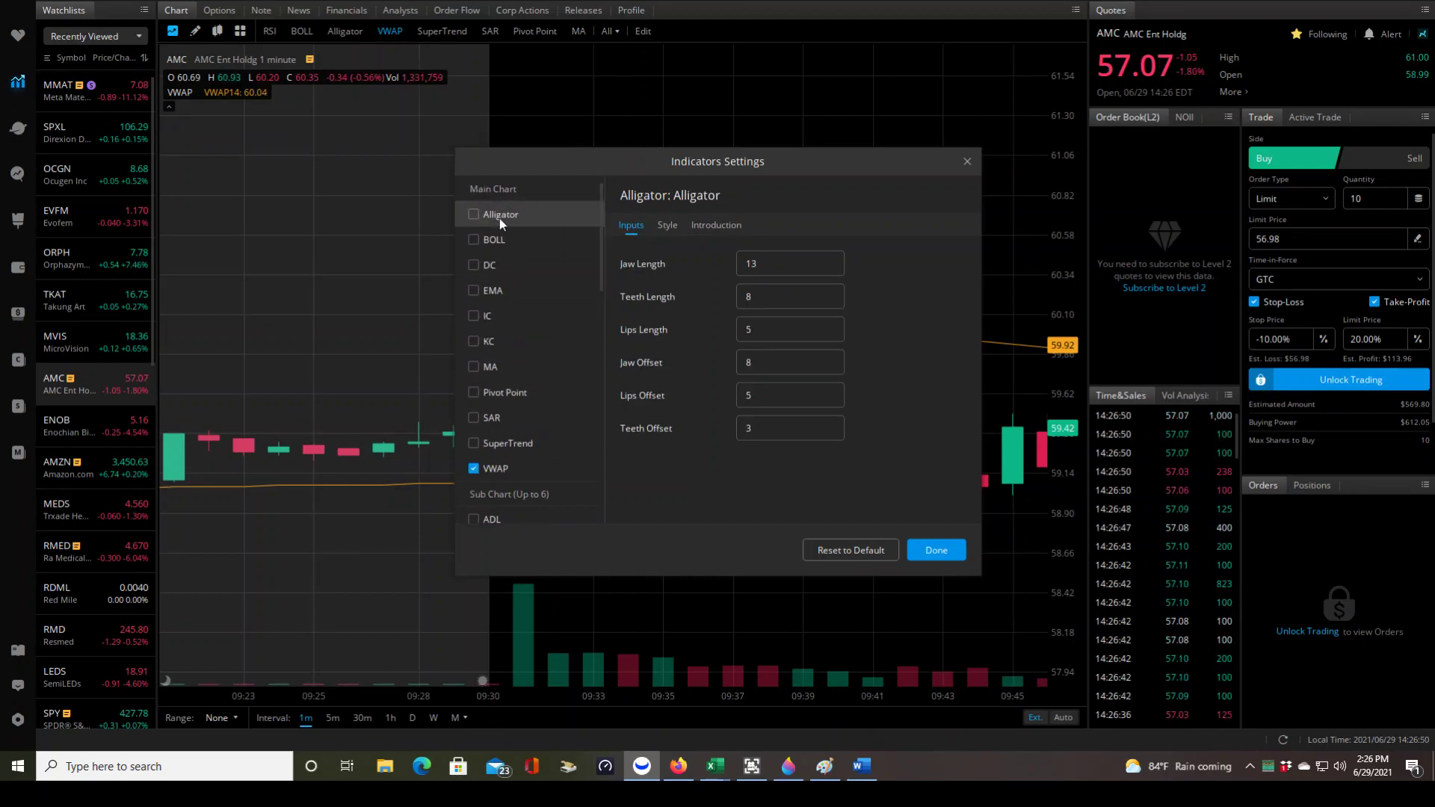
left_click(719, 226)
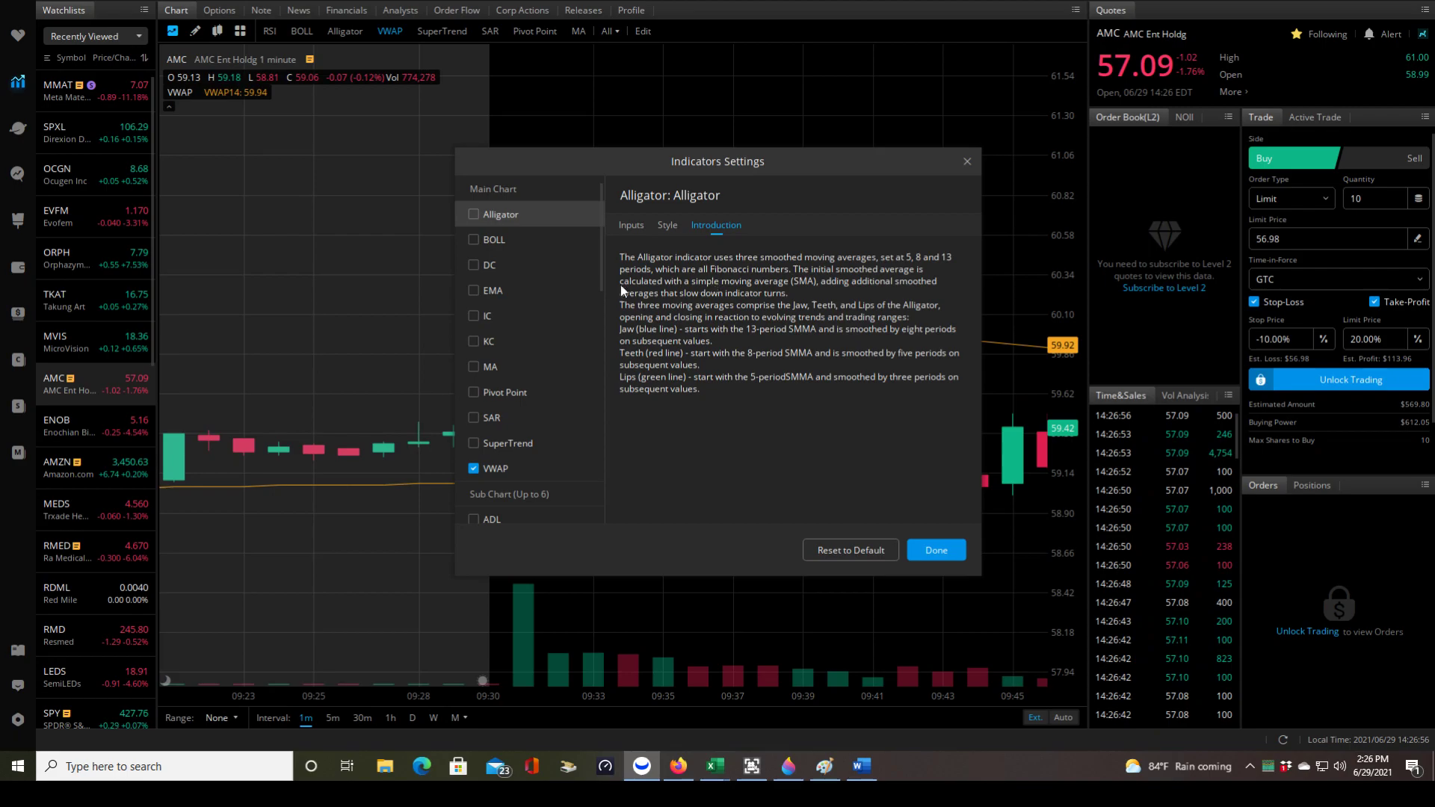
left_click(502, 369)
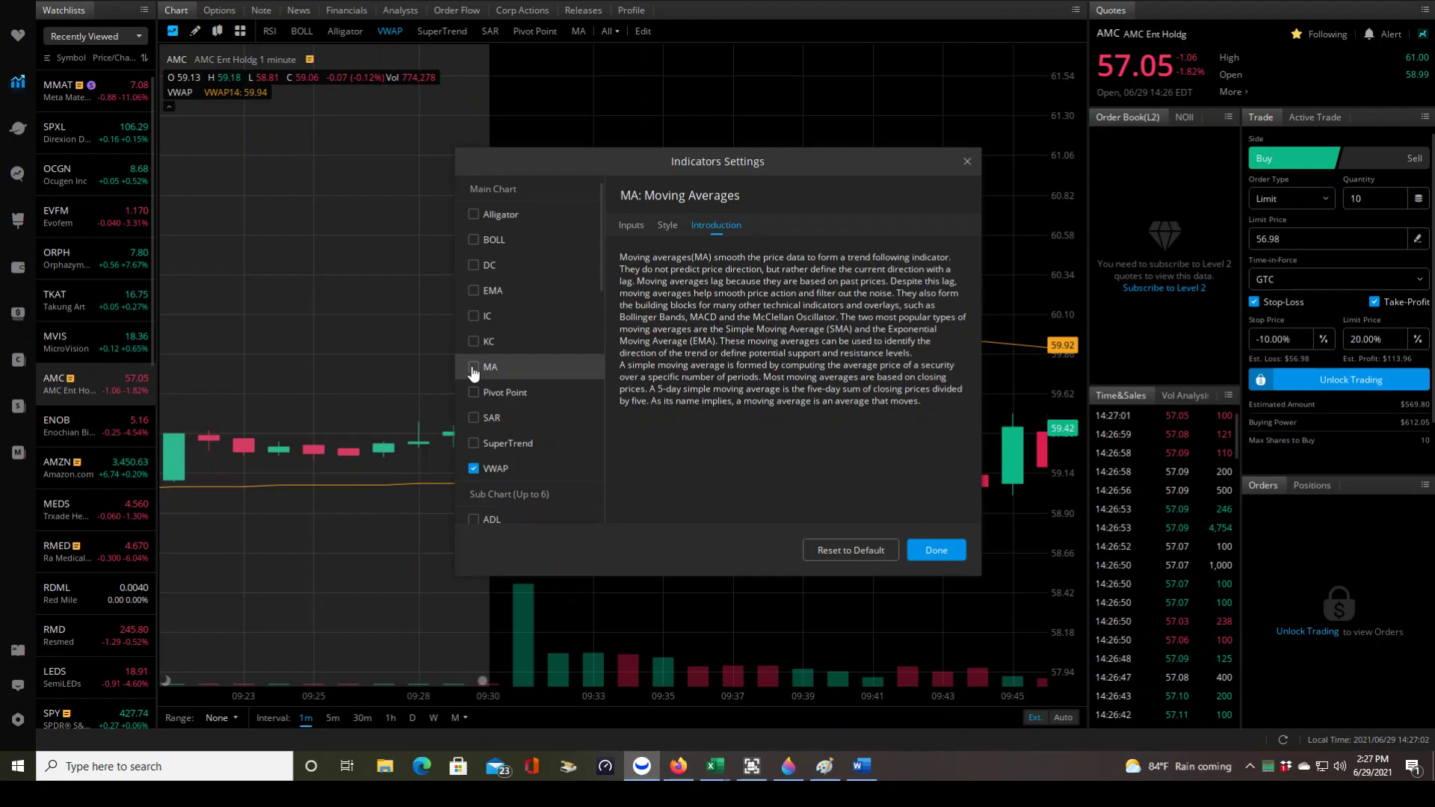
left_click(474, 368)
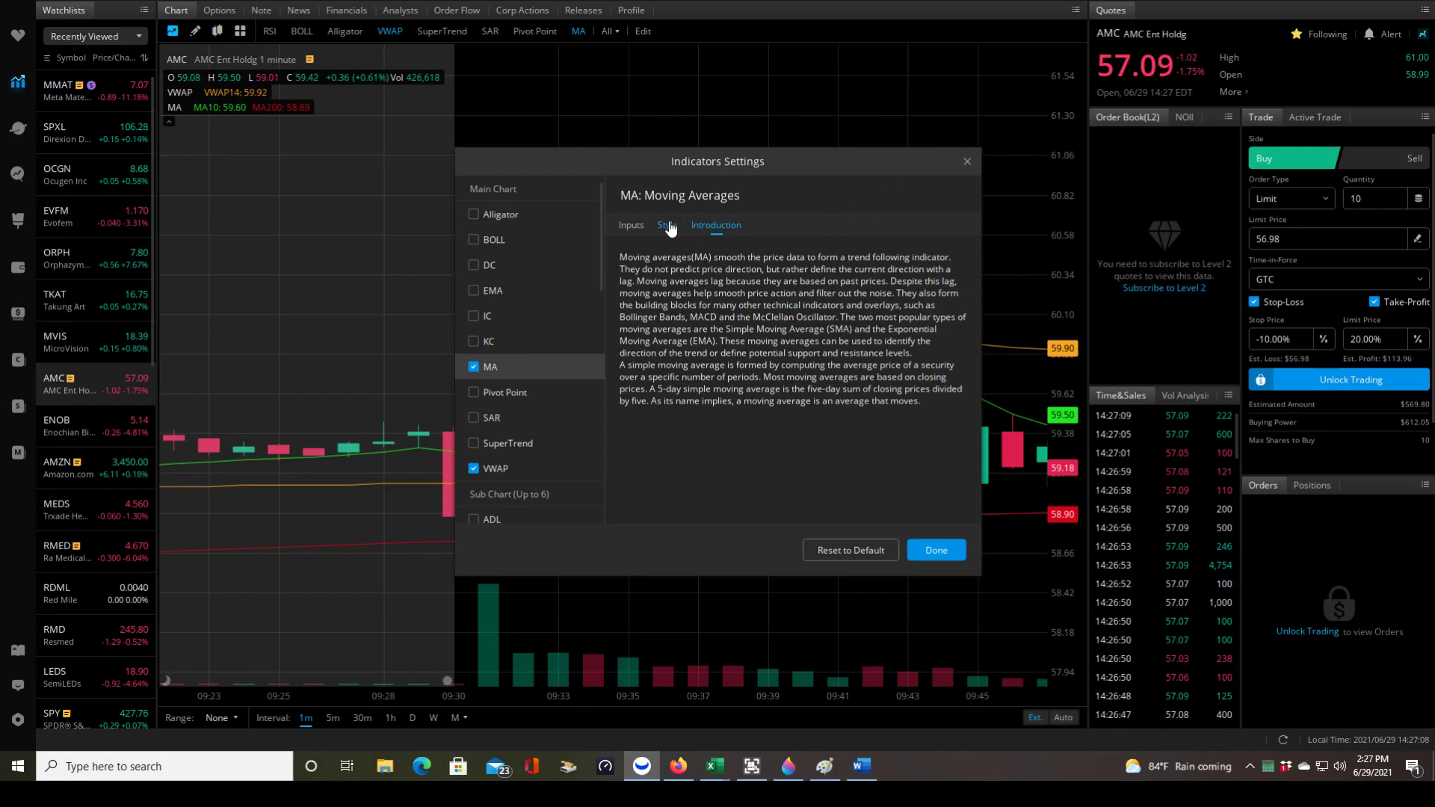
left_click(937, 551)
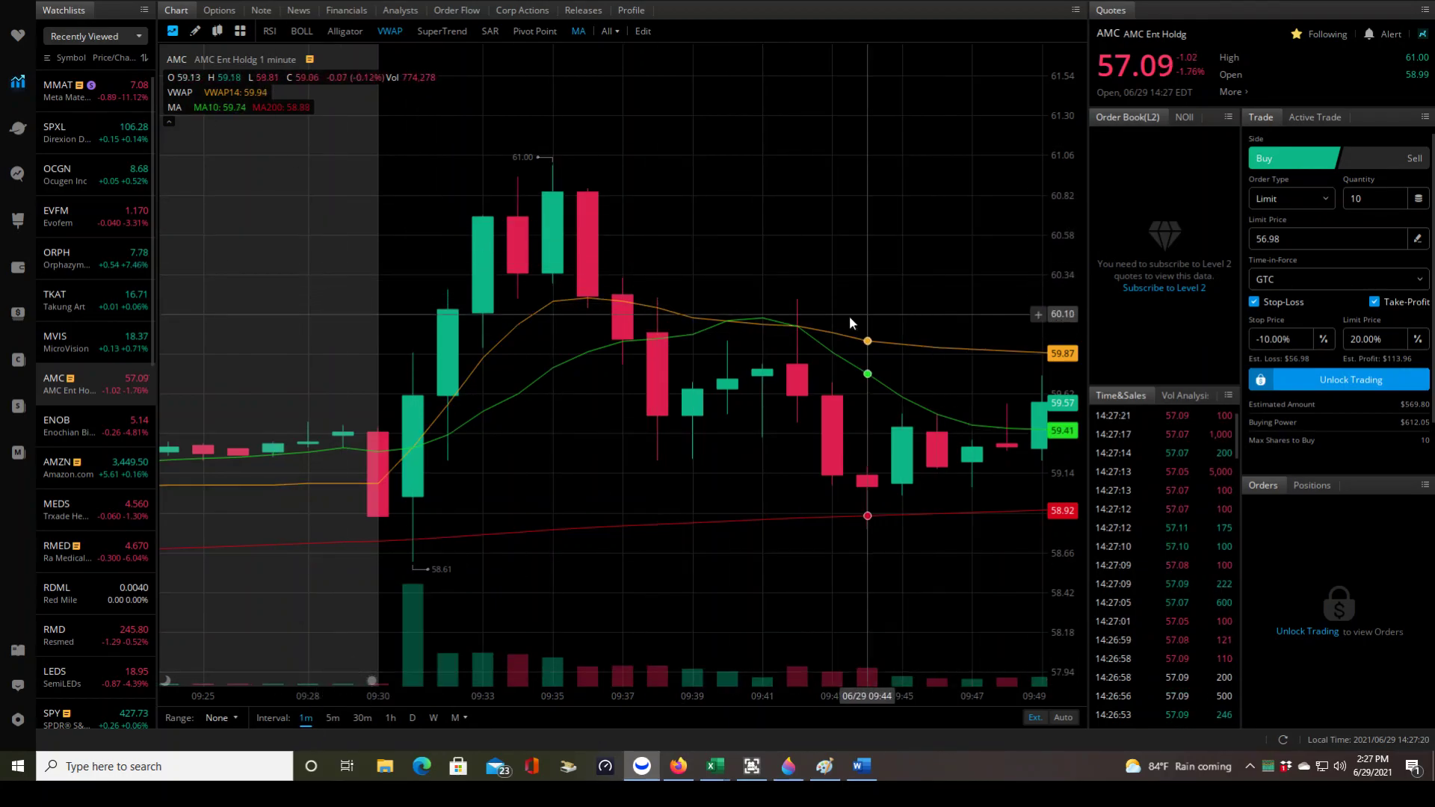
left_click_drag(845, 263, 738, 356)
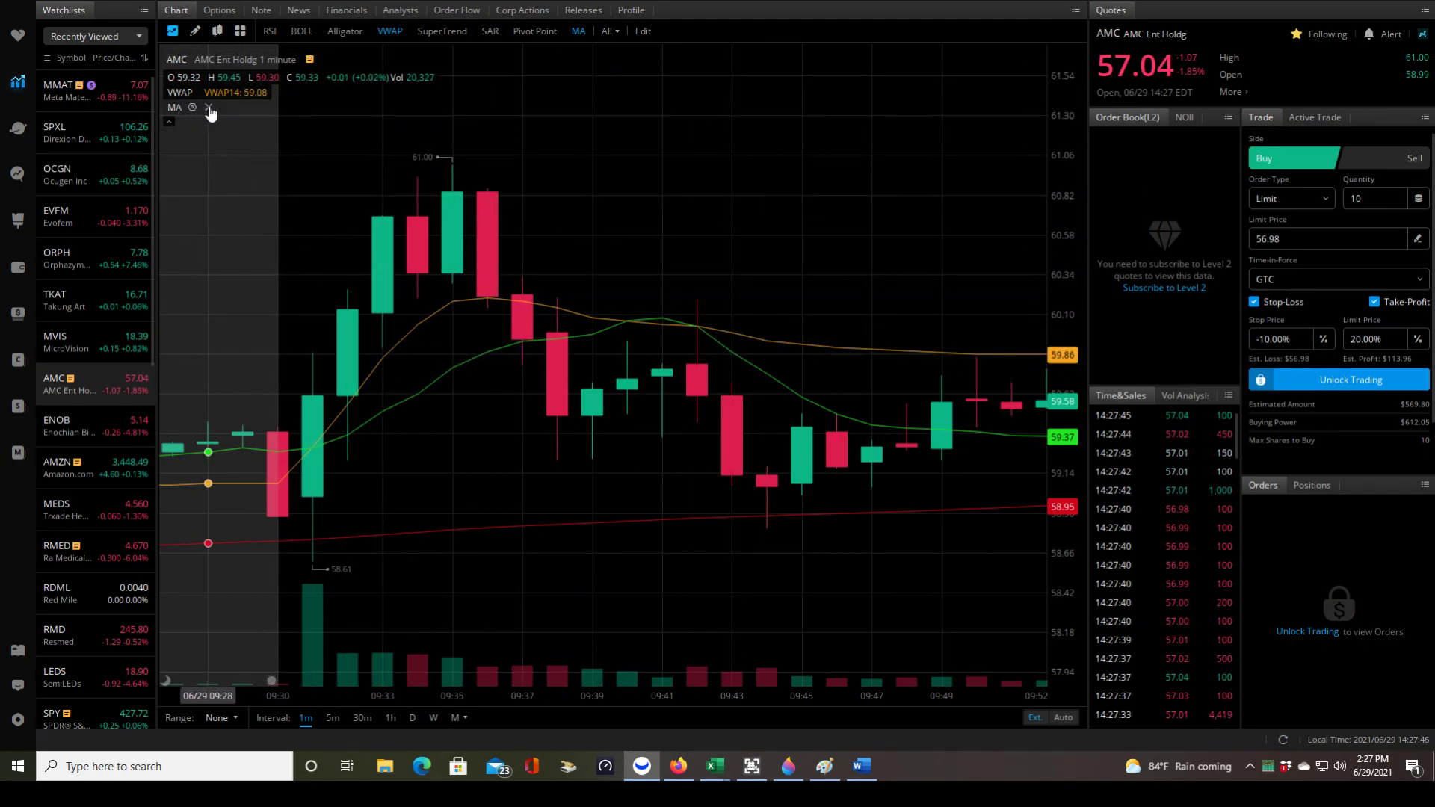
Delete MA from the chart legend and refit the view, leaving only VWAP near 59.92.
left_click(209, 108)
left_click_drag(649, 150, 847, 189)
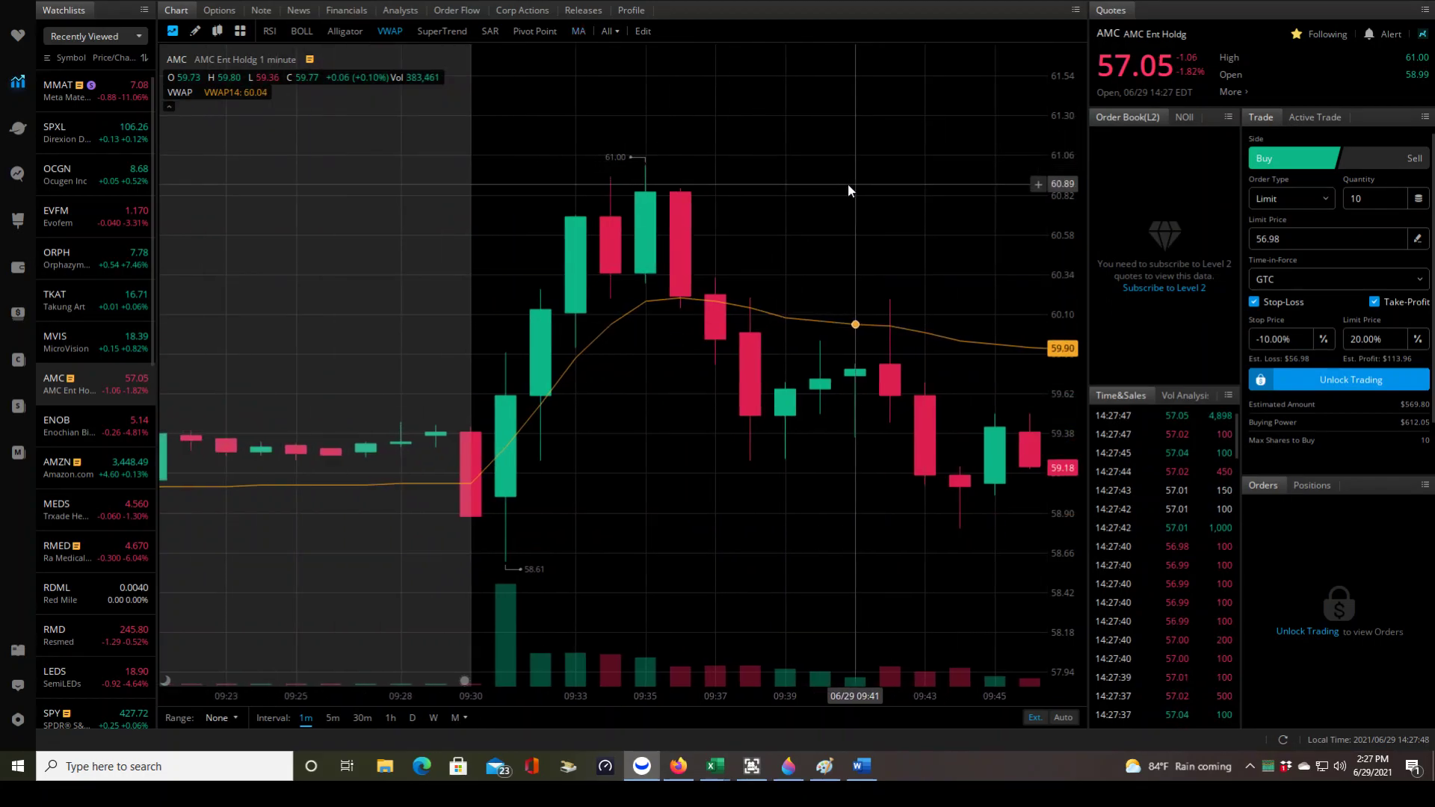
scroll(888, 207, "up", 1)
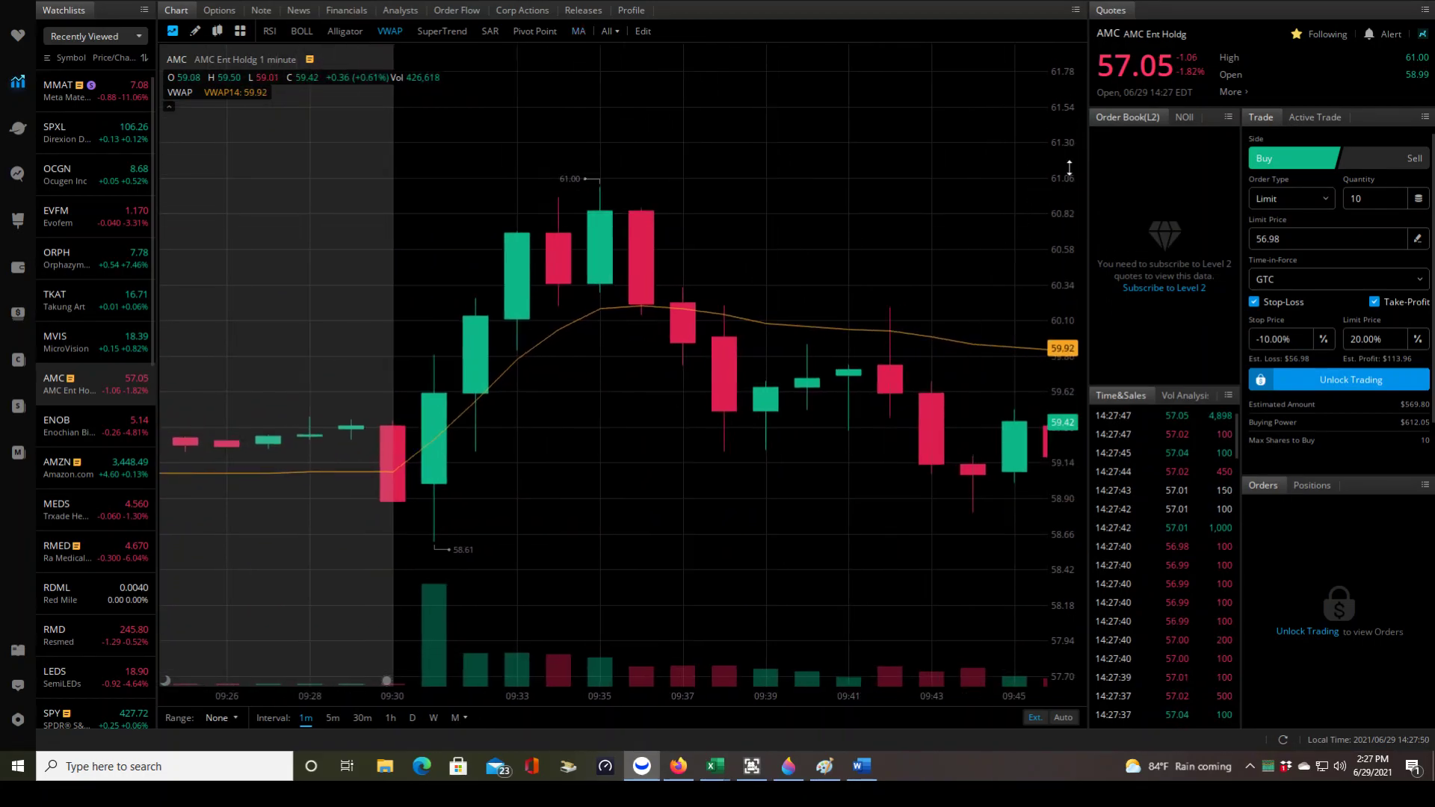
left_click_drag(1069, 165, 1069, 187)
left_click_drag(828, 146, 863, 142)
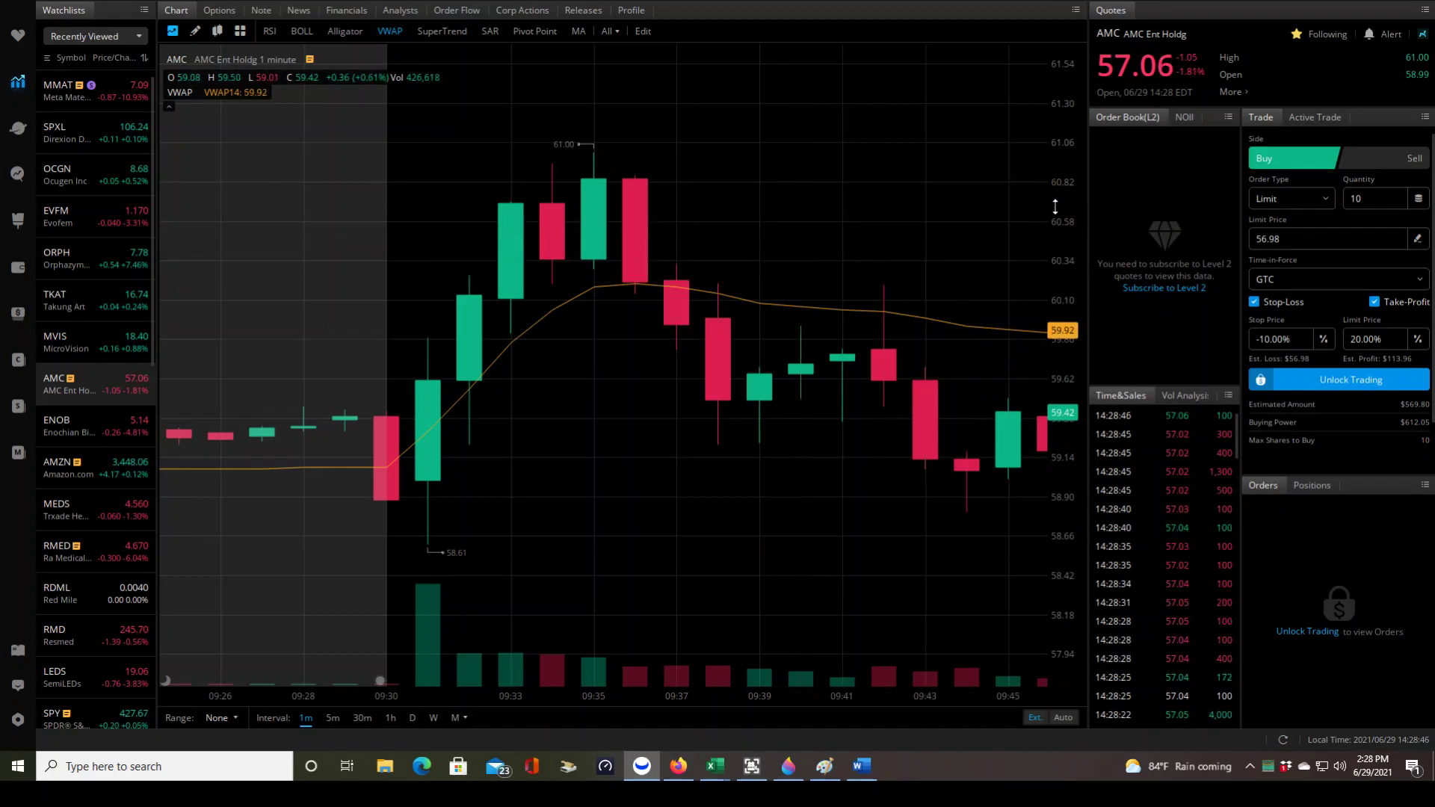
left_click_drag(1058, 208, 1061, 248)
left_click_drag(970, 235, 970, 216)
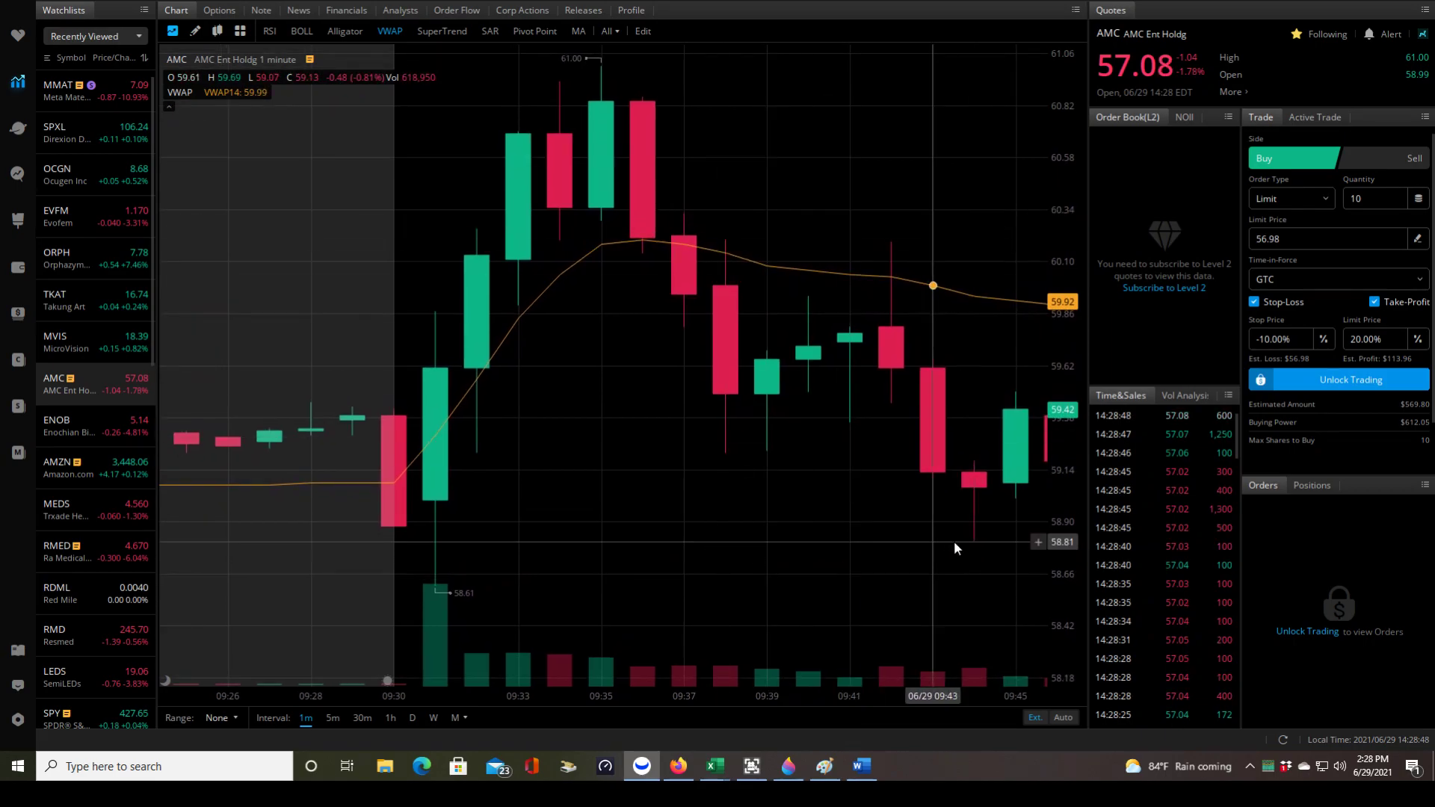
left_click_drag(769, 528, 703, 516)
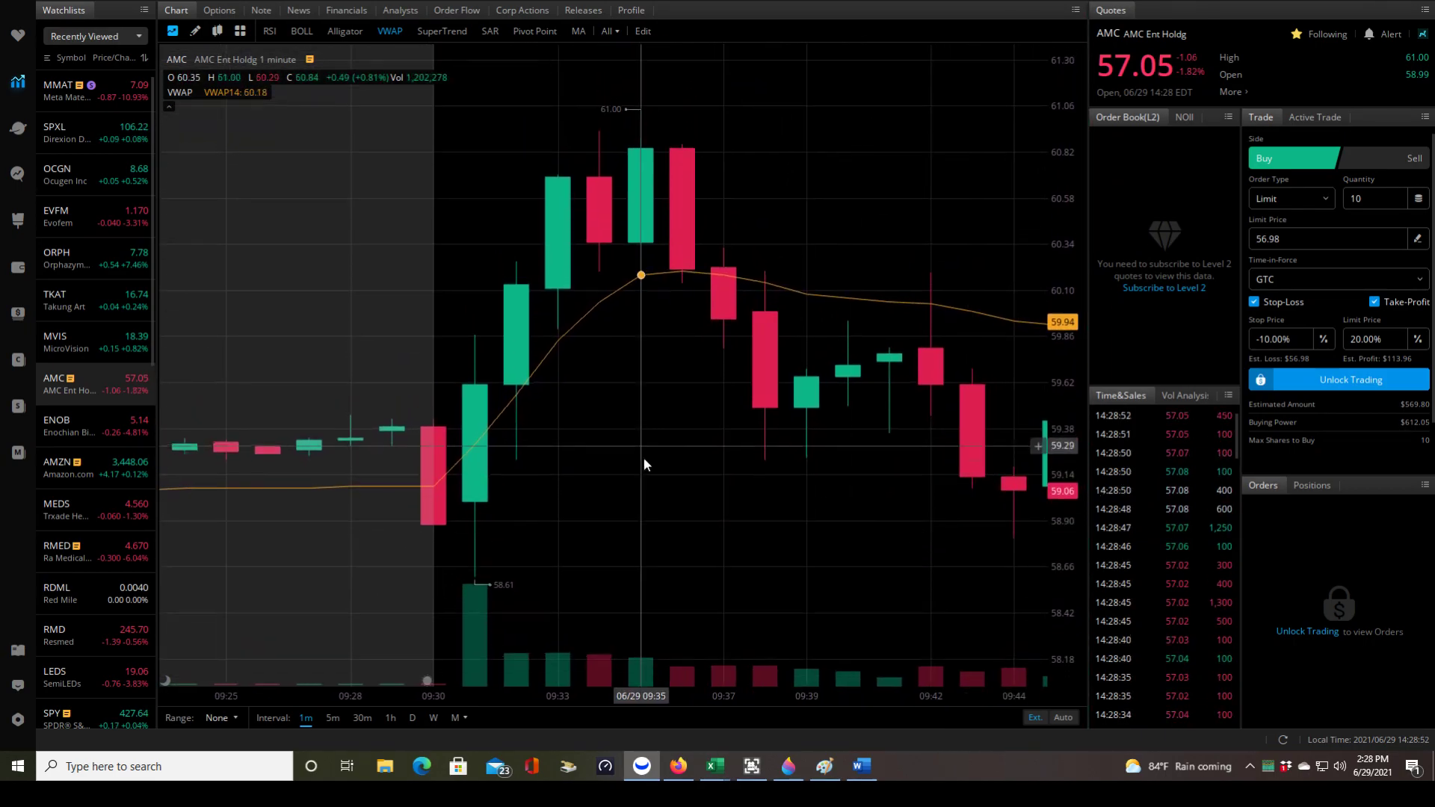
left_click_drag(648, 461, 673, 461)
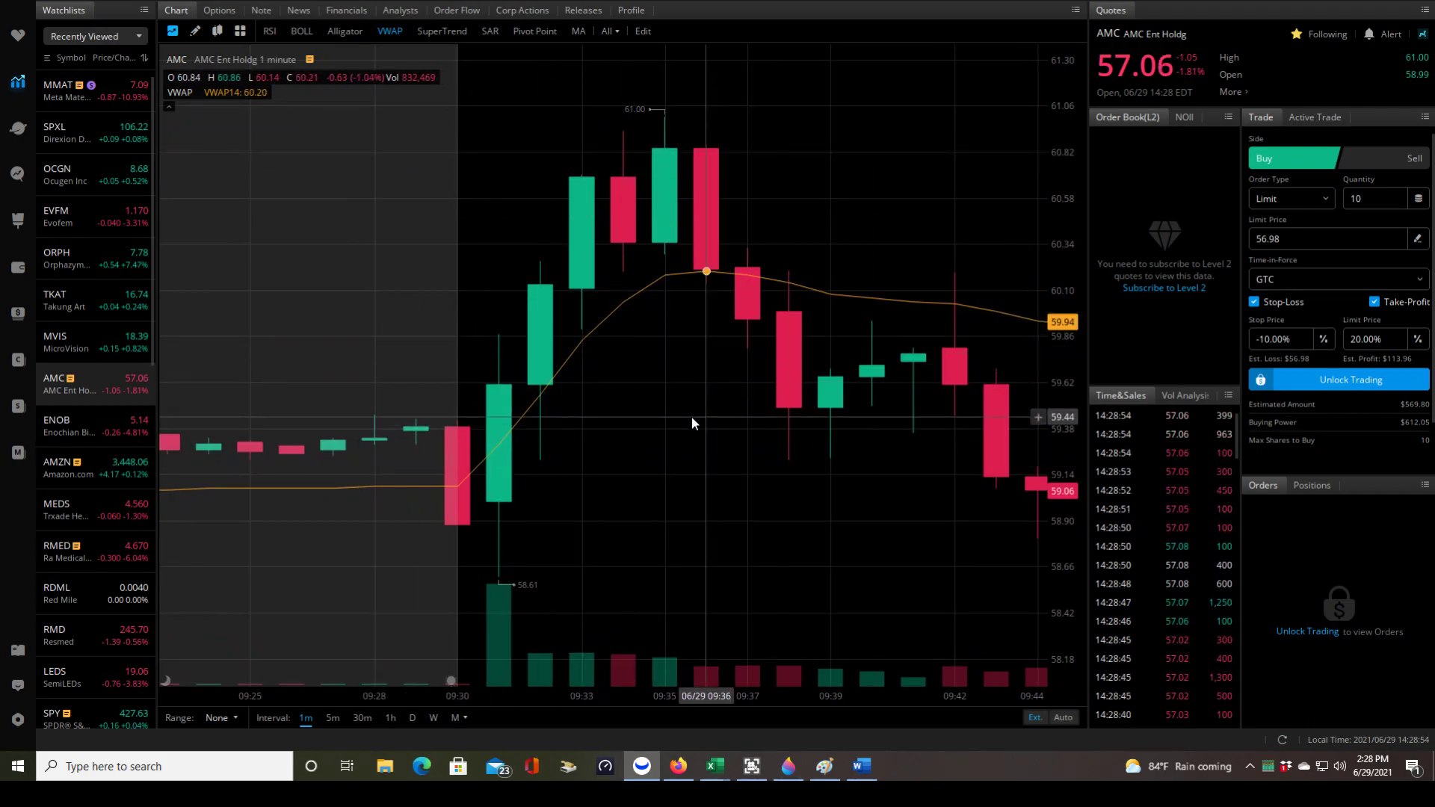